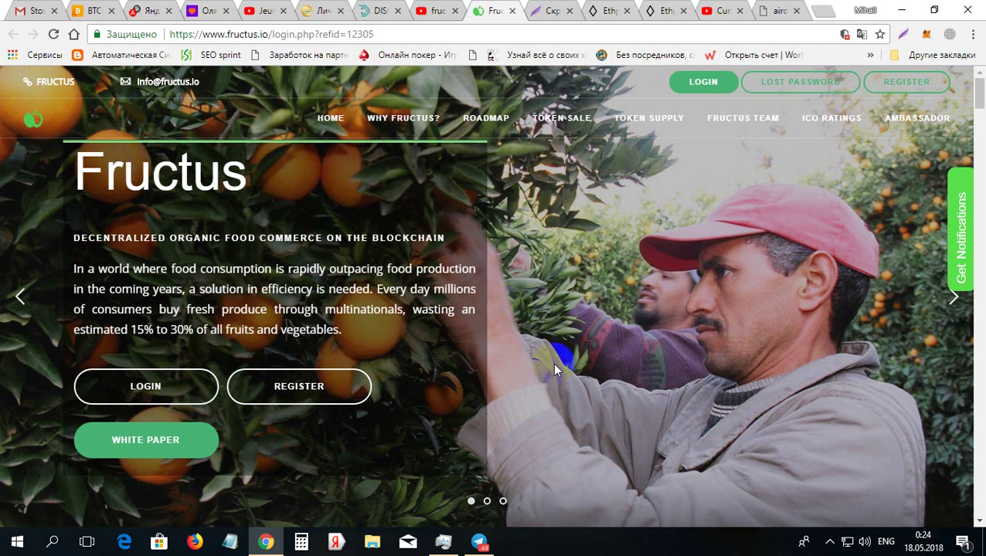
Load the Fructus.io landing page from the referral URL and go to its REGISTER option
click(287, 392)
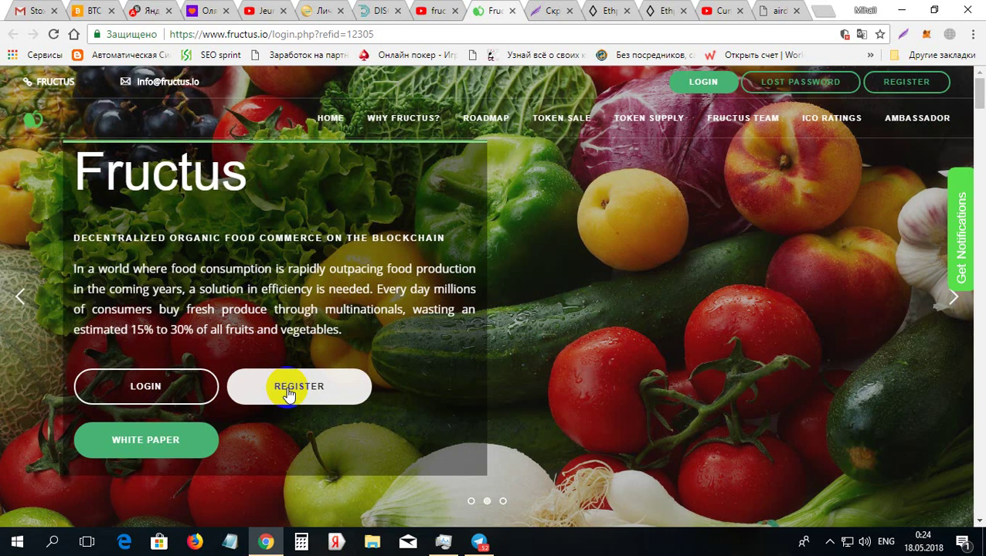
Open the 'Register your account' form, check the prefilled login, and scroll to the ERC20 Wallet field
click(300, 390)
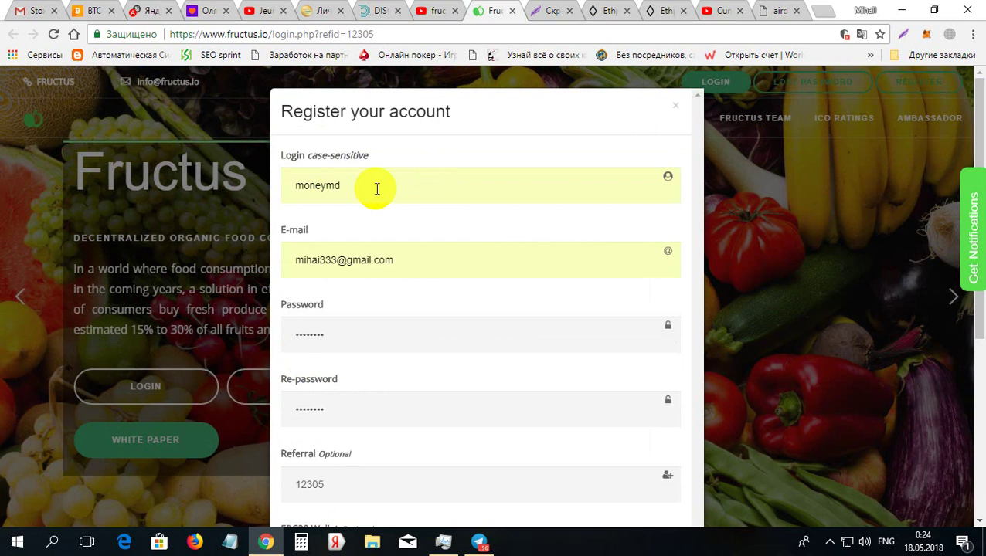
click(378, 188)
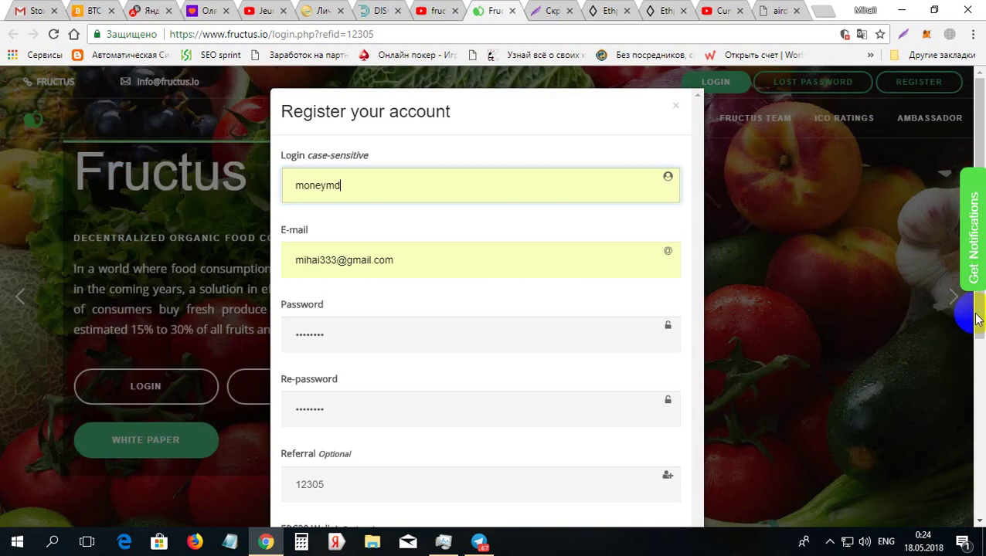
drag(979, 317, 982, 486)
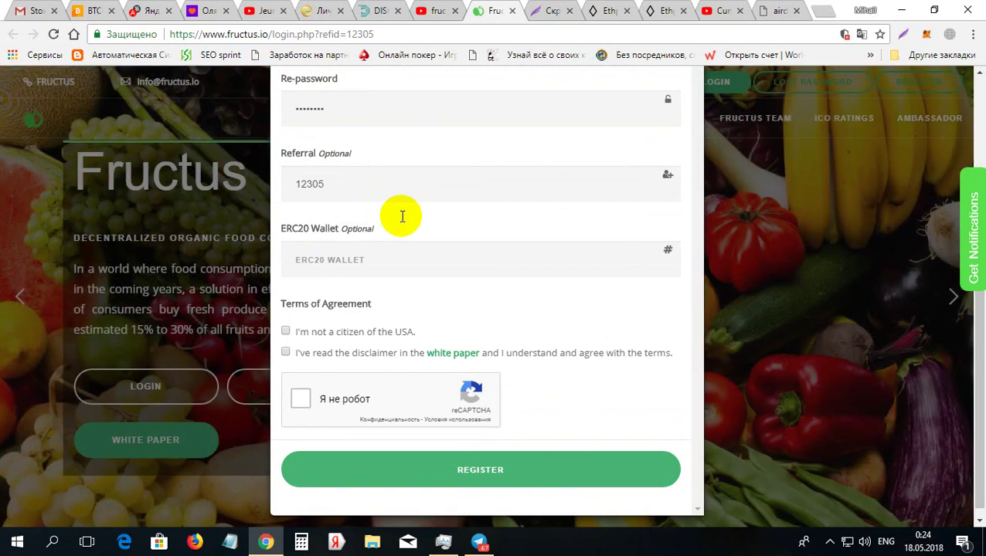
click(374, 261)
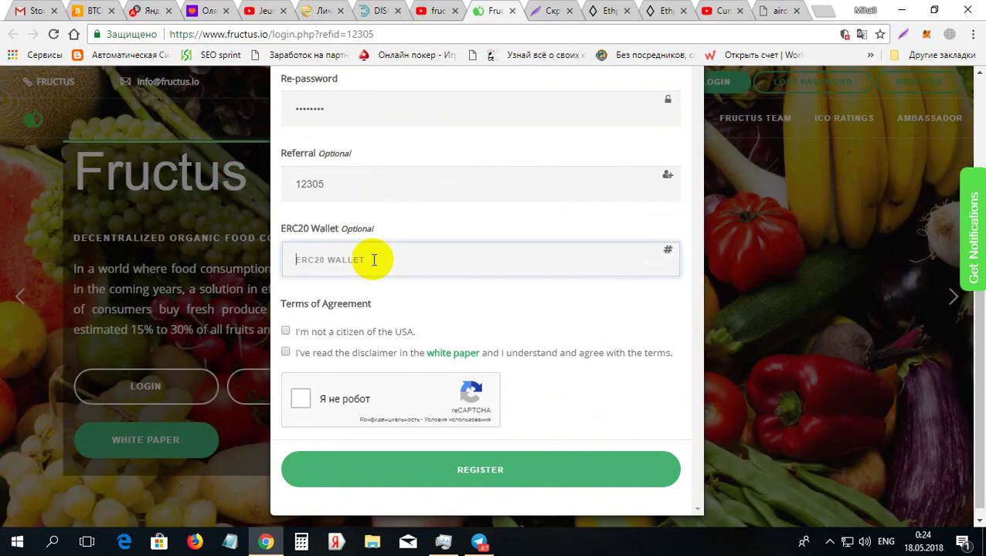
Paste the ERC20 wallet address, tick both terms checkboxes and the robot check, then submit
text(0x4E28cfBCa1Fc61a5c272E8FC71e7b3Da2D9C4d52)
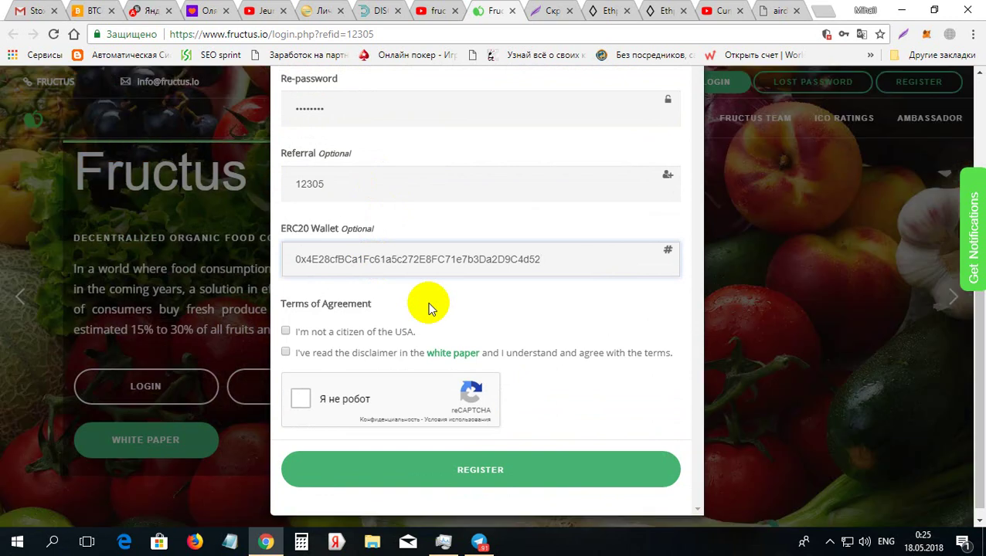
click(285, 331)
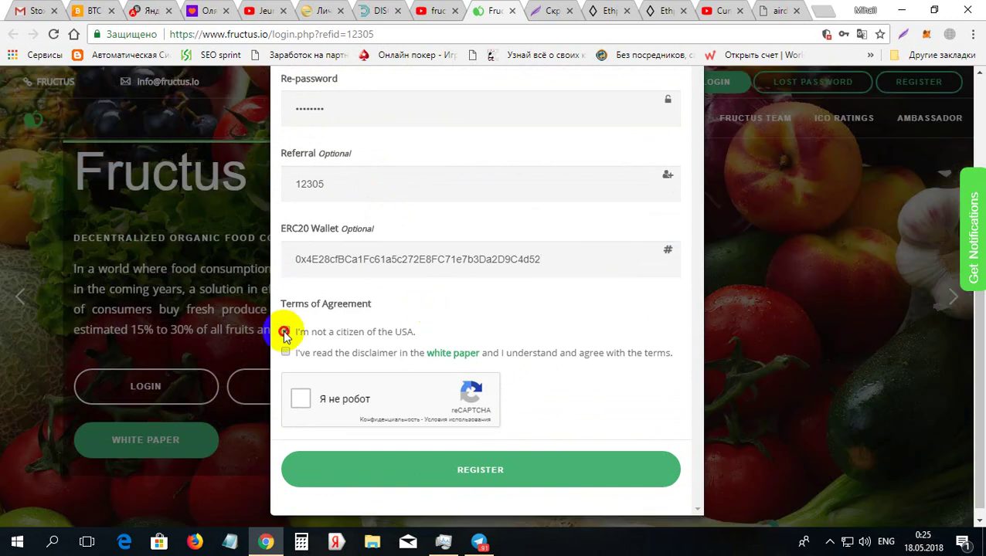
click(285, 353)
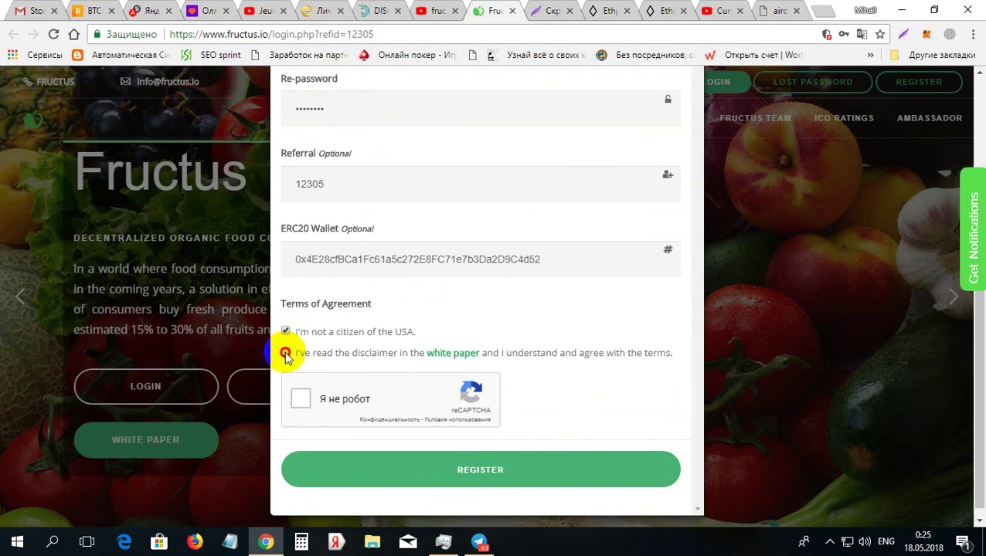
click(301, 400)
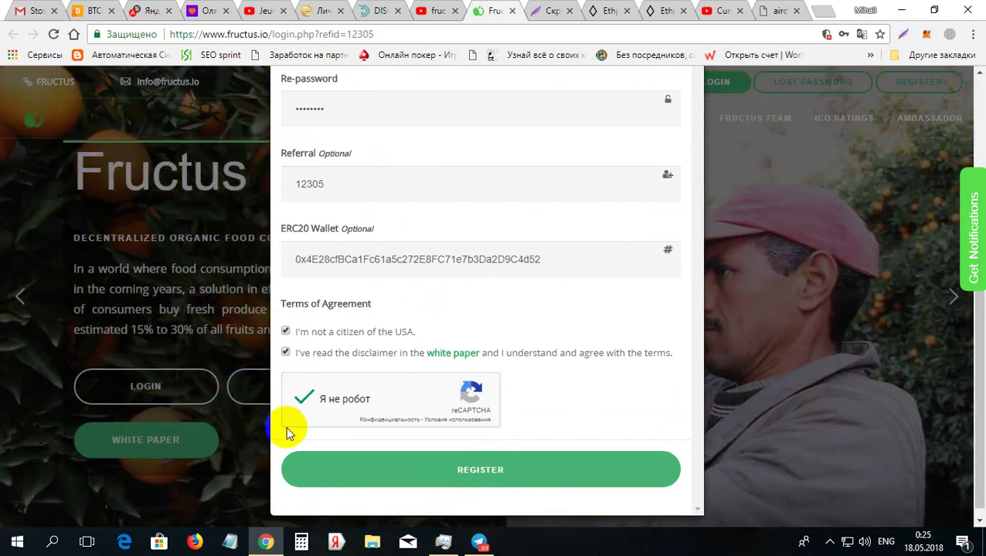
click(489, 473)
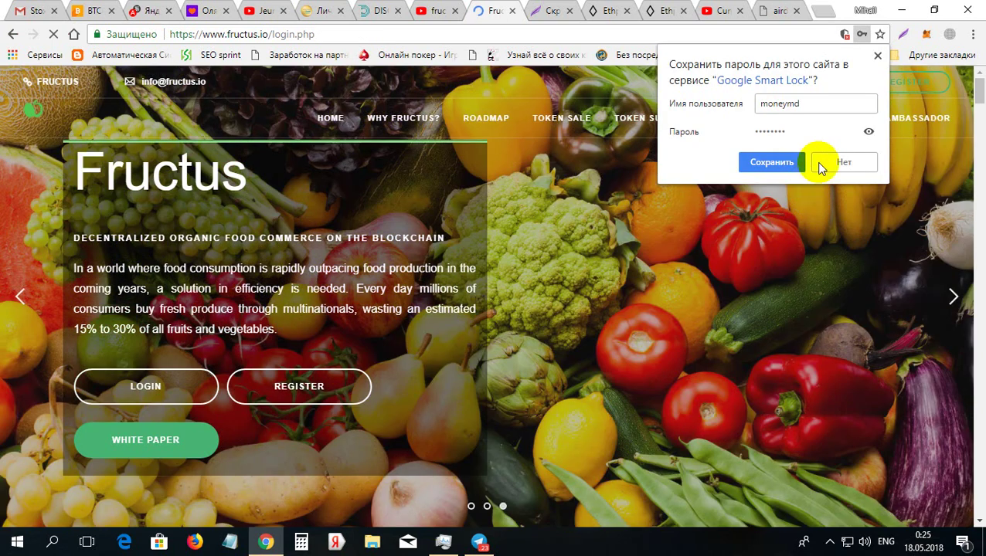
Decline Chrome's password save and get the 'Your account has been created' message
click(821, 164)
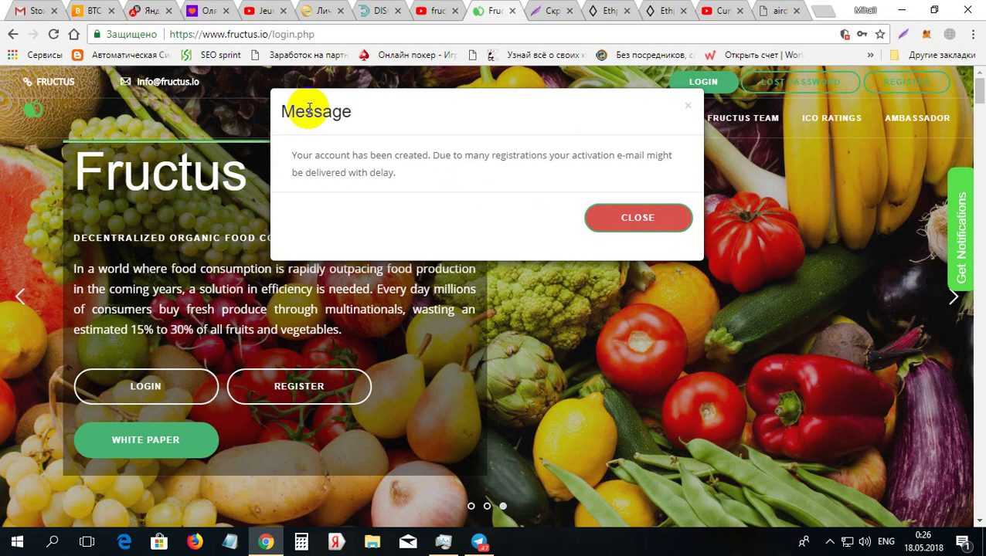
click(242, 106)
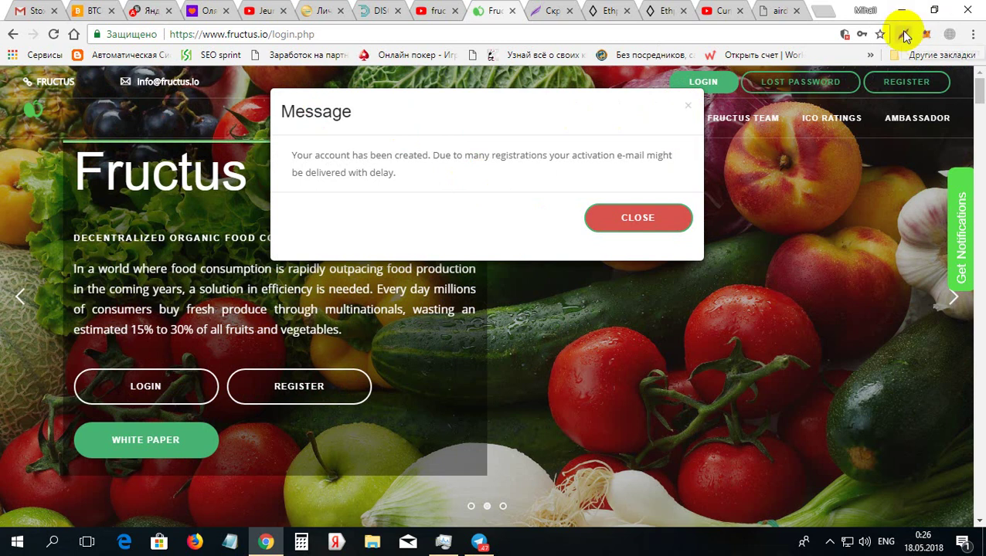
Launch a Lightshot capture of the account-created page and close the duplicate Lightshot tab
click(903, 34)
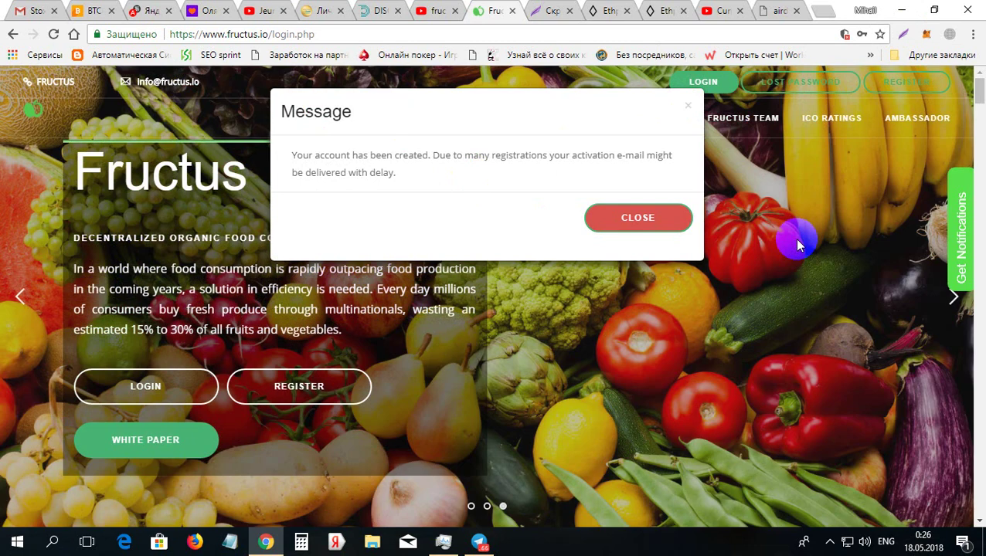
click(903, 34)
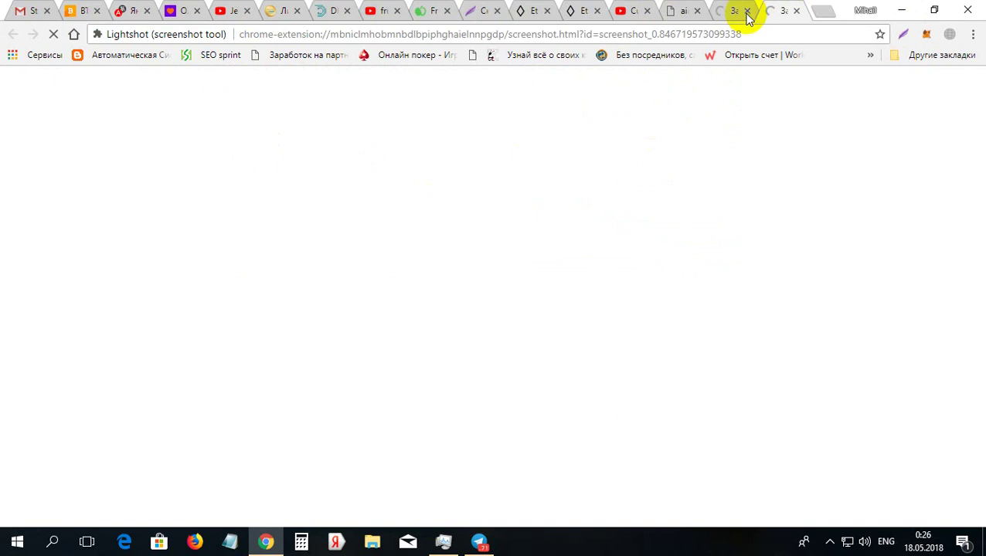
click(796, 11)
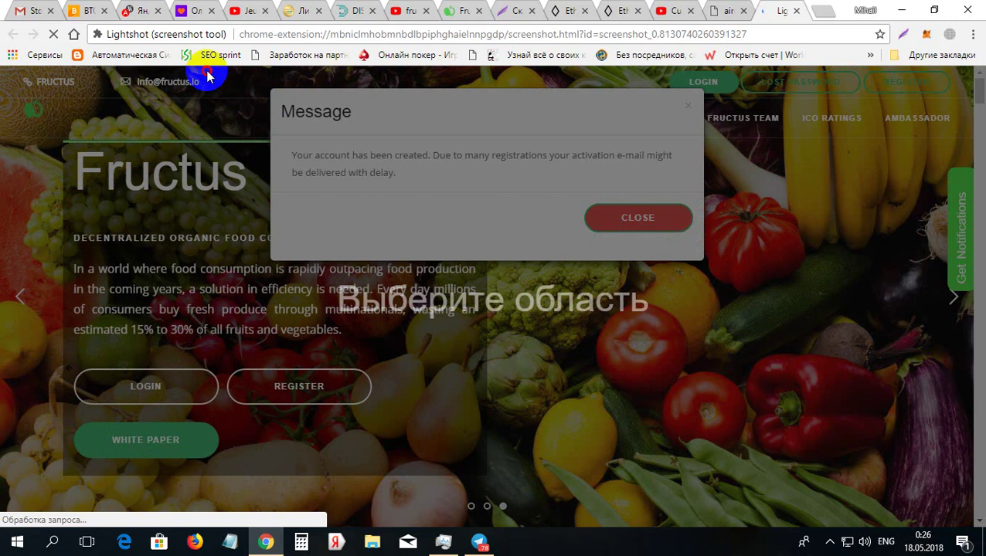
Capture the account-created message, upload it to prnt.sc, open its link, then dismiss the Fructus message
click(245, 136)
drag(245, 136, 776, 325)
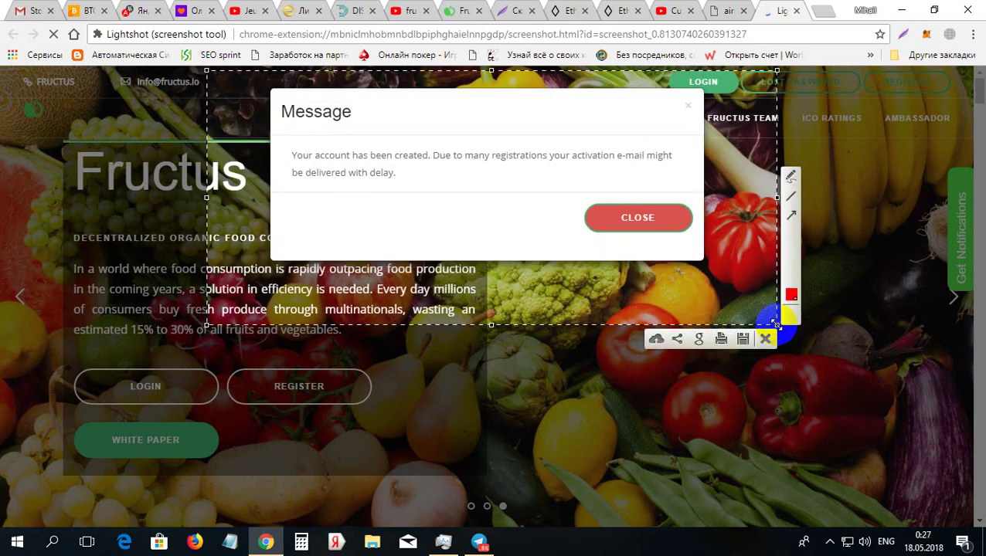
click(655, 340)
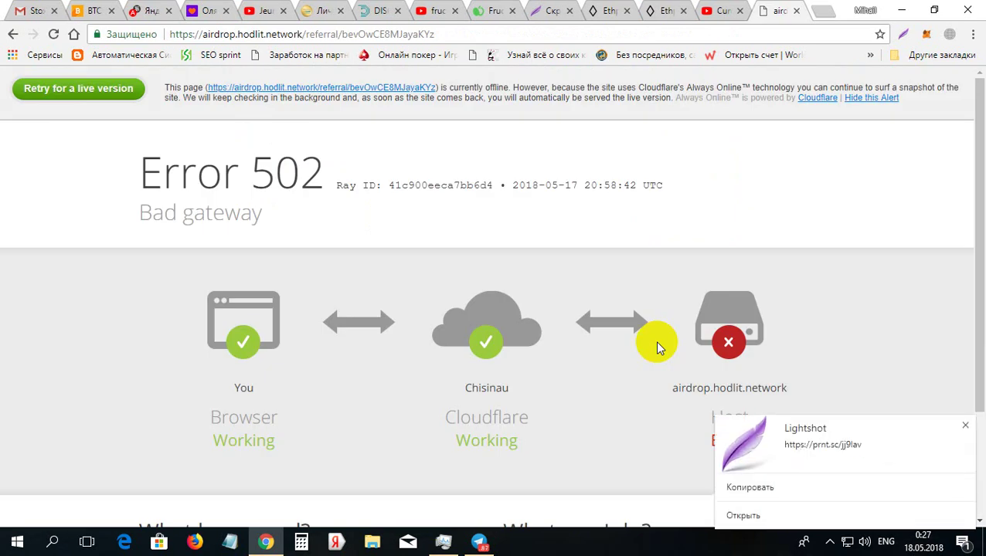
click(738, 503)
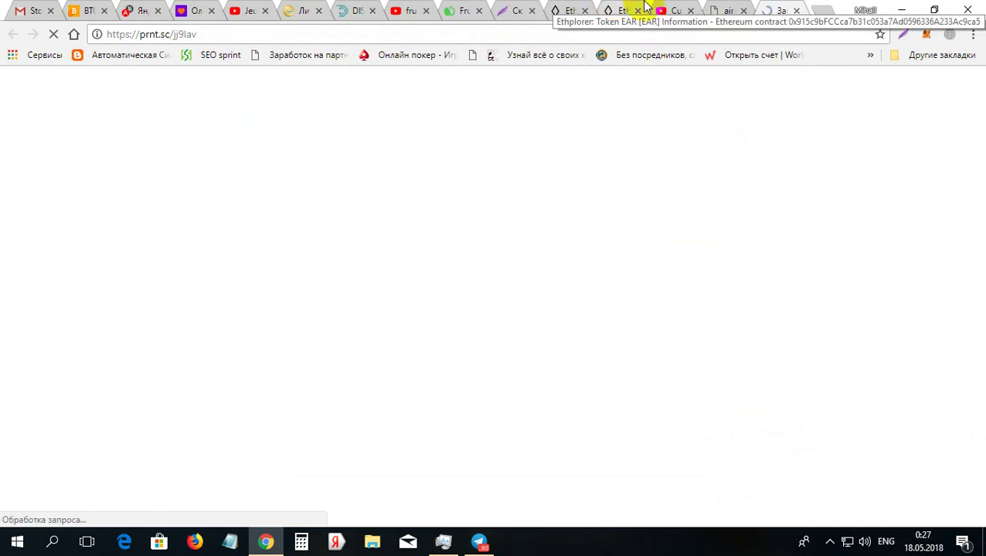
click(461, 9)
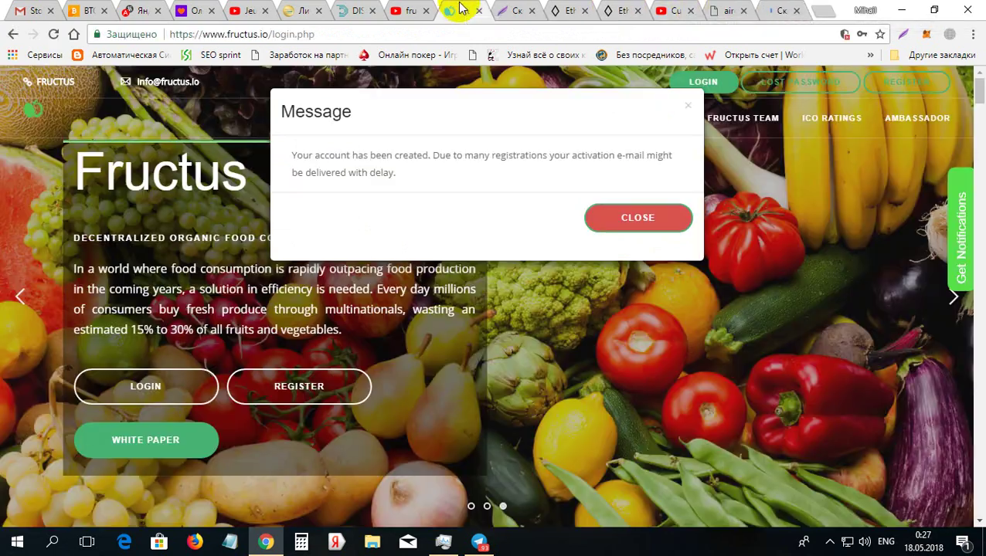
click(635, 217)
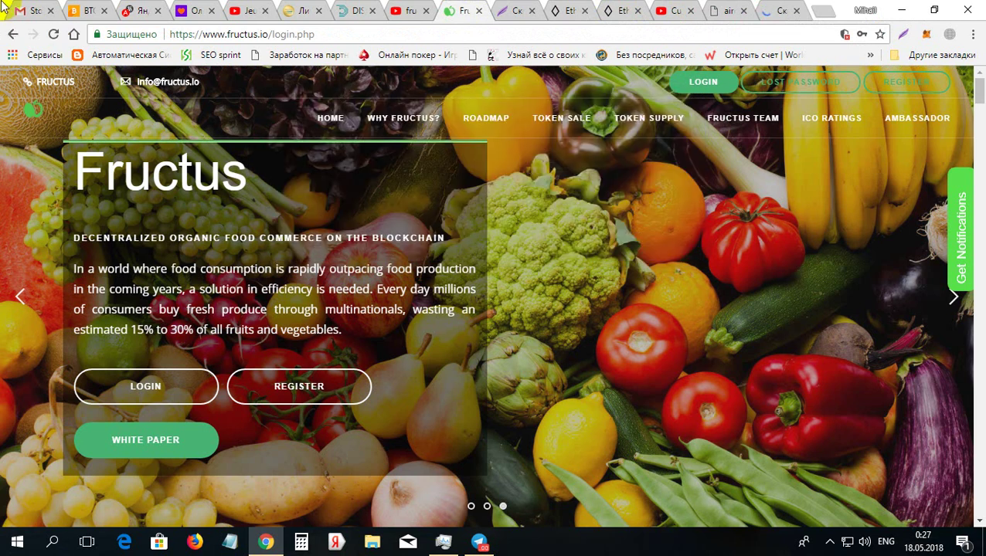
Switch to the Gmail tab and show the 'Входящие (2)' inbox list
click(26, 9)
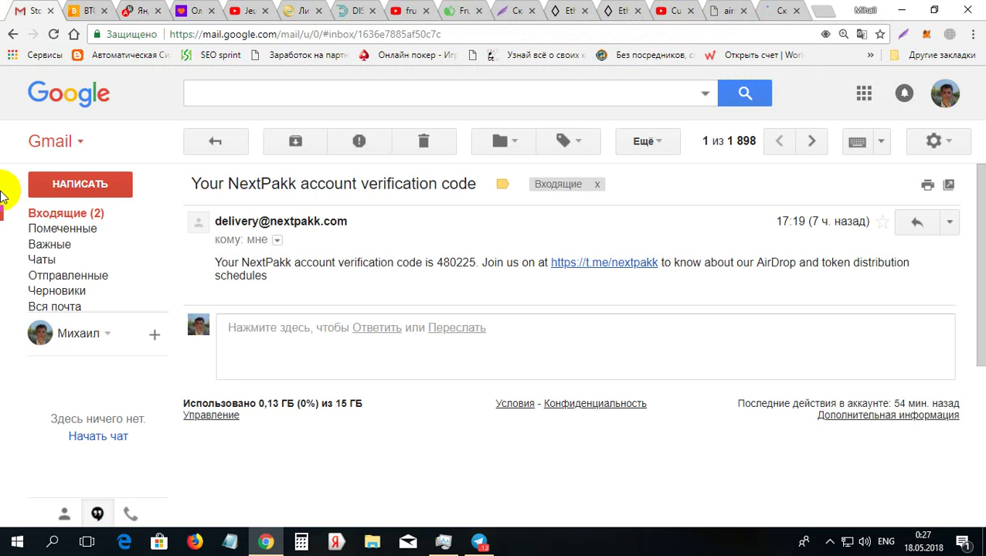
click(59, 219)
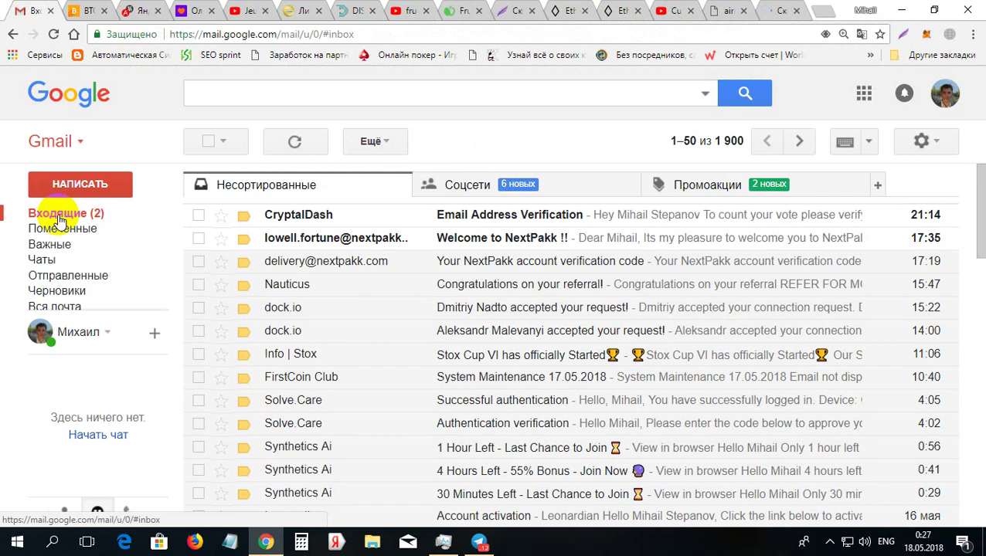
Reload the Gmail inbox and open the Fructus.io 'Registration is complete' email
click(54, 34)
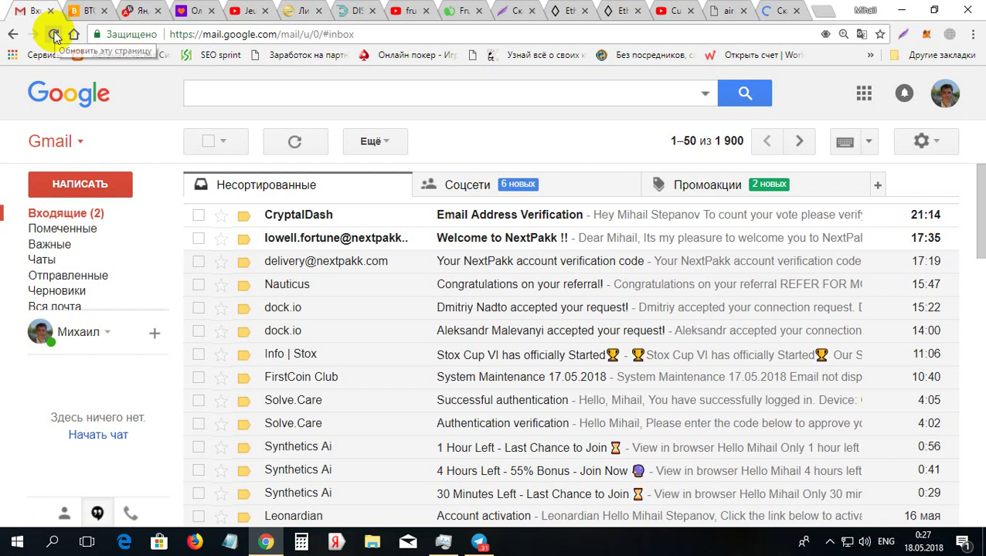
click(113, 186)
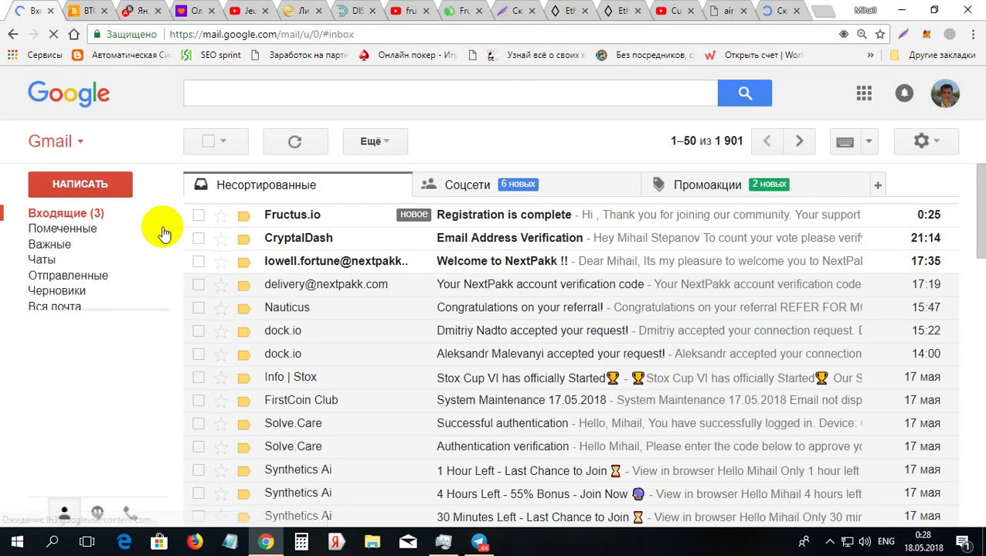
click(507, 220)
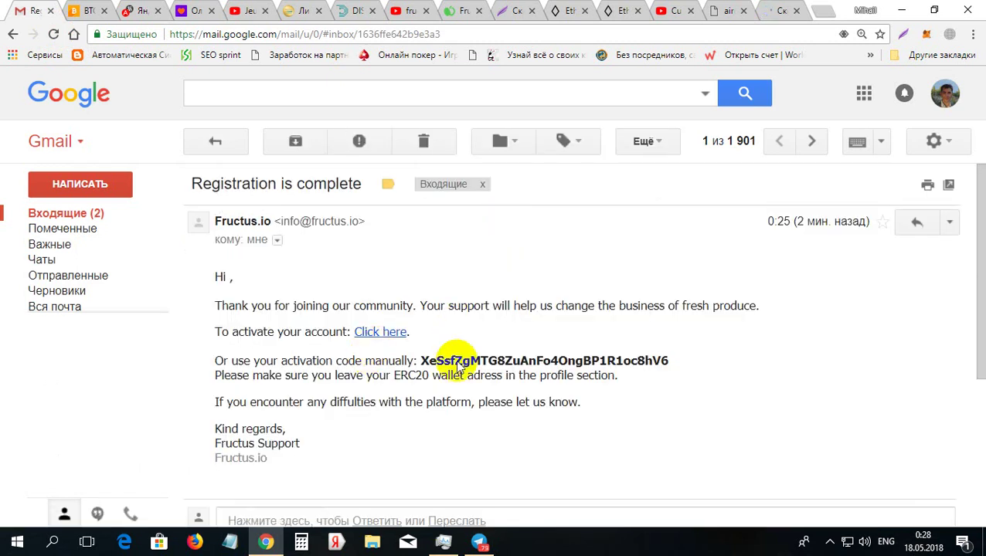
Open the 'Click here' activation link to Fructus.io's Verify Your Account page and start a Lightshot capture
click(372, 341)
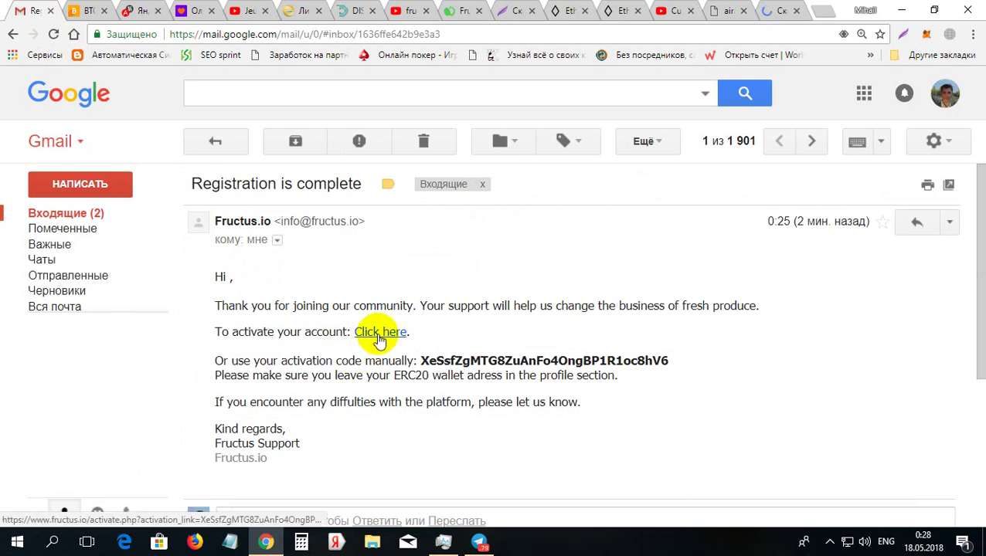
click(380, 339)
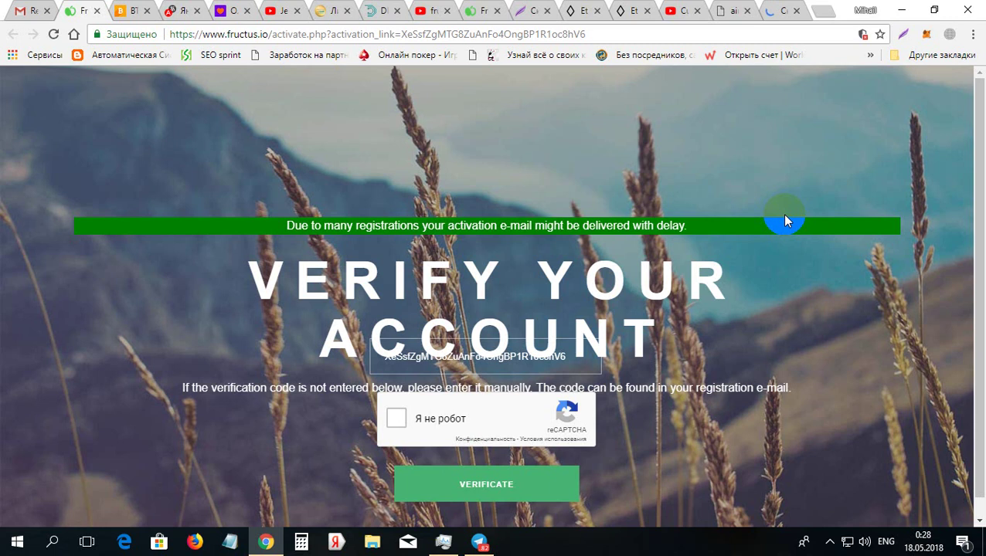
click(903, 34)
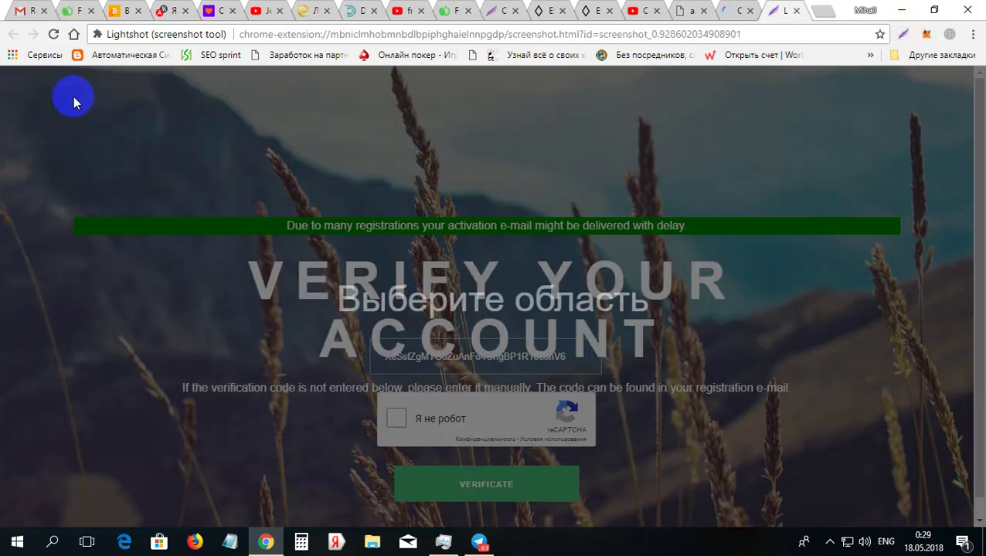
drag(15, 78, 935, 512)
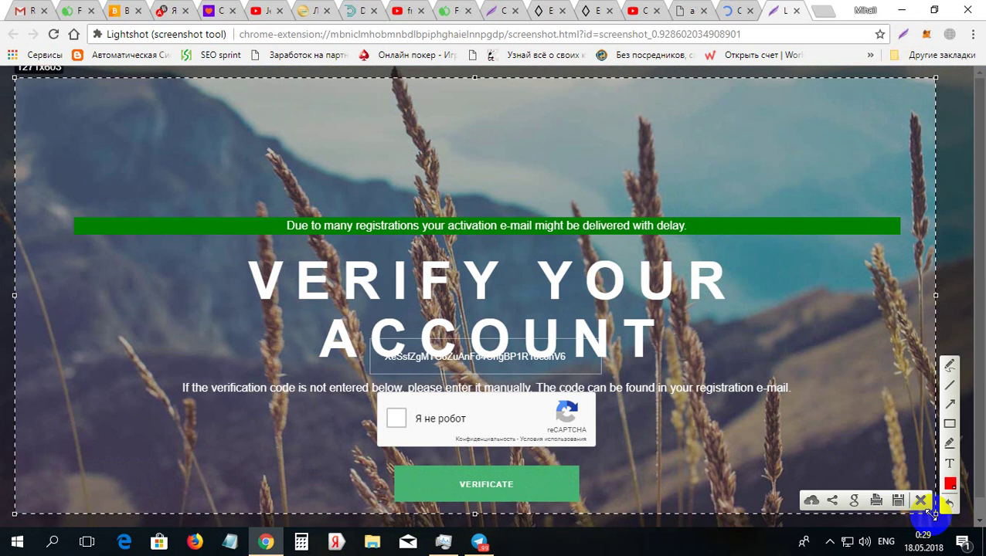
click(811, 501)
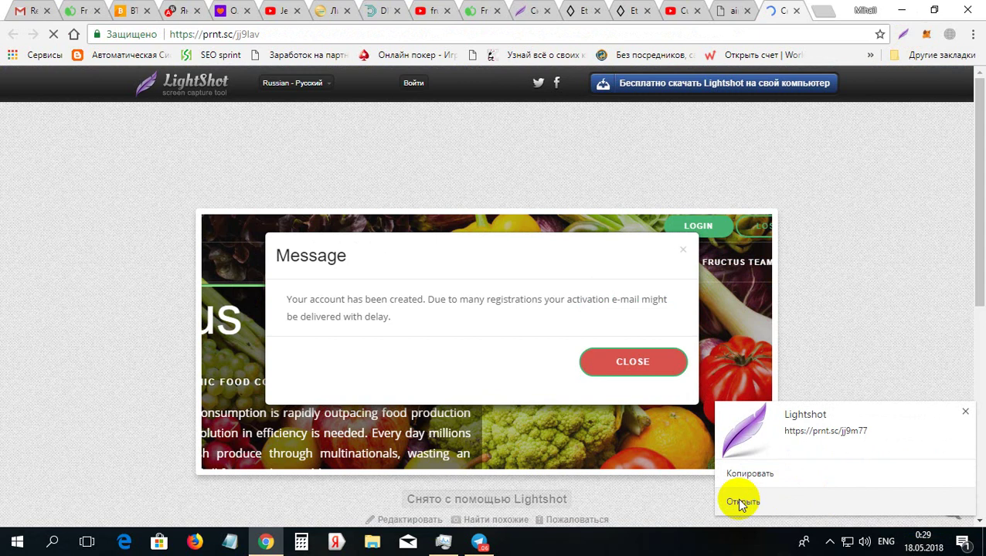
click(739, 502)
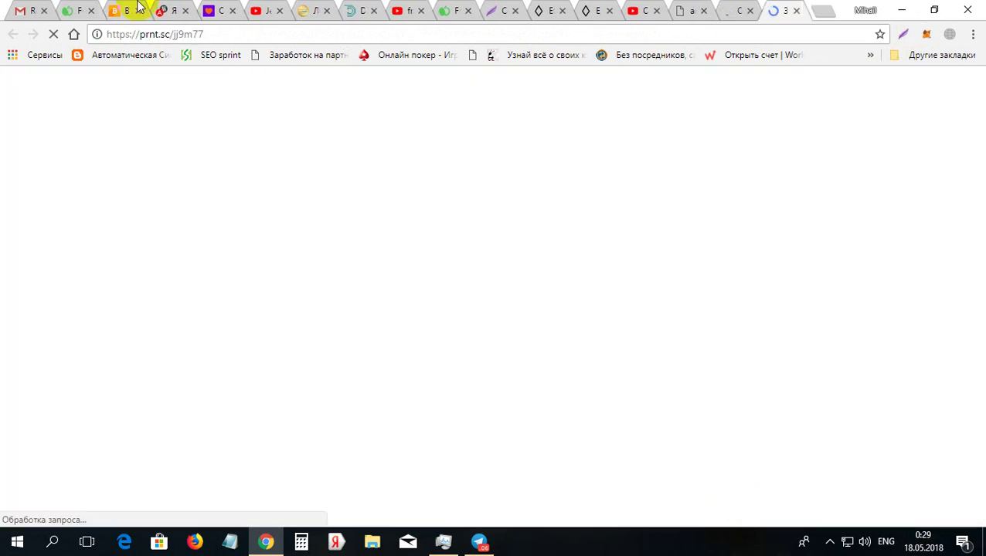
On the activation tab, close the spare tab, tick the 'Я не робот' reCAPTCHA and submit VERIFICATE
click(65, 9)
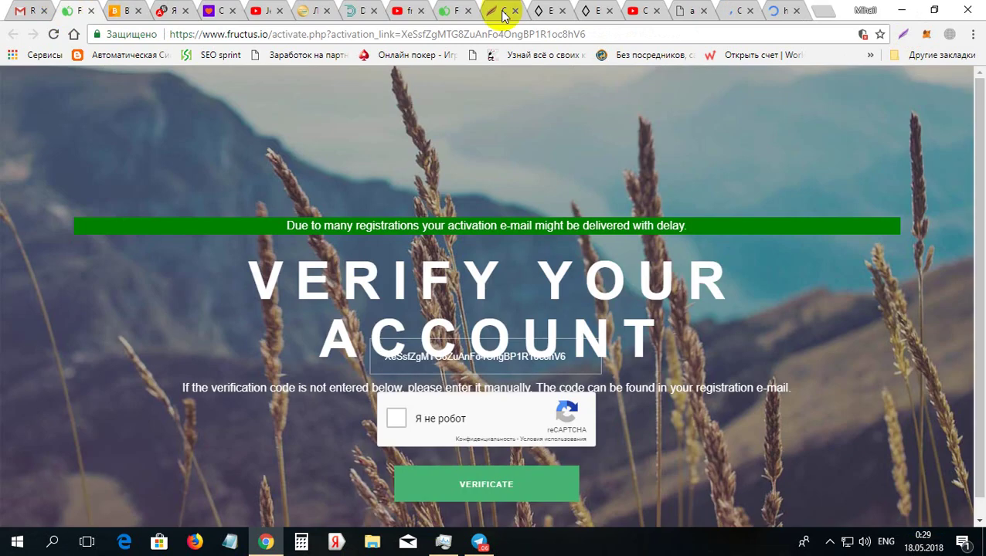
click(468, 11)
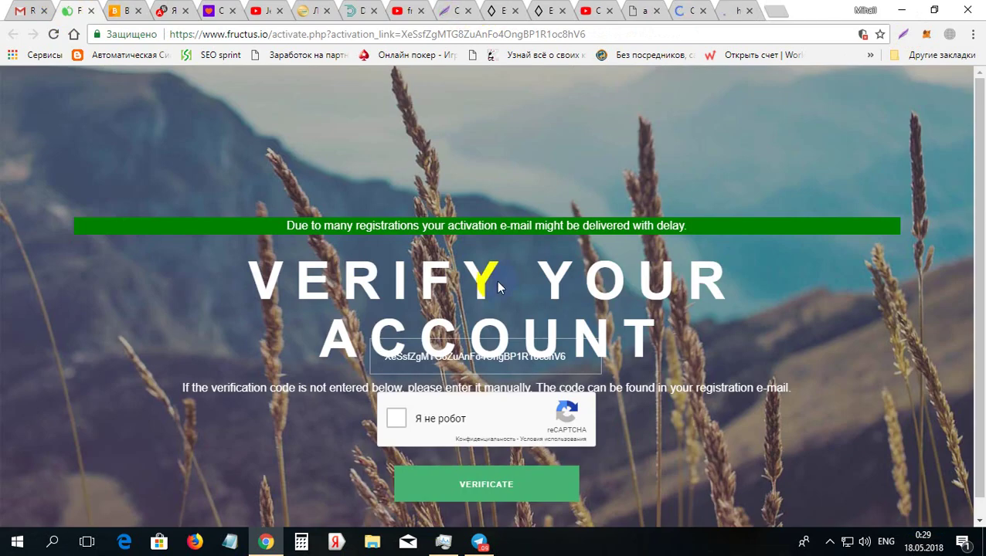
click(397, 421)
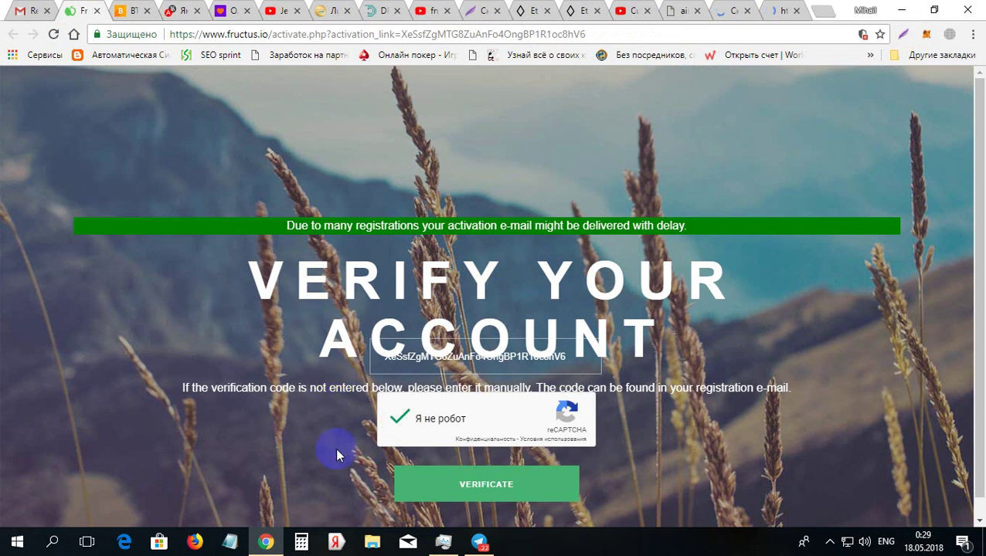
click(488, 487)
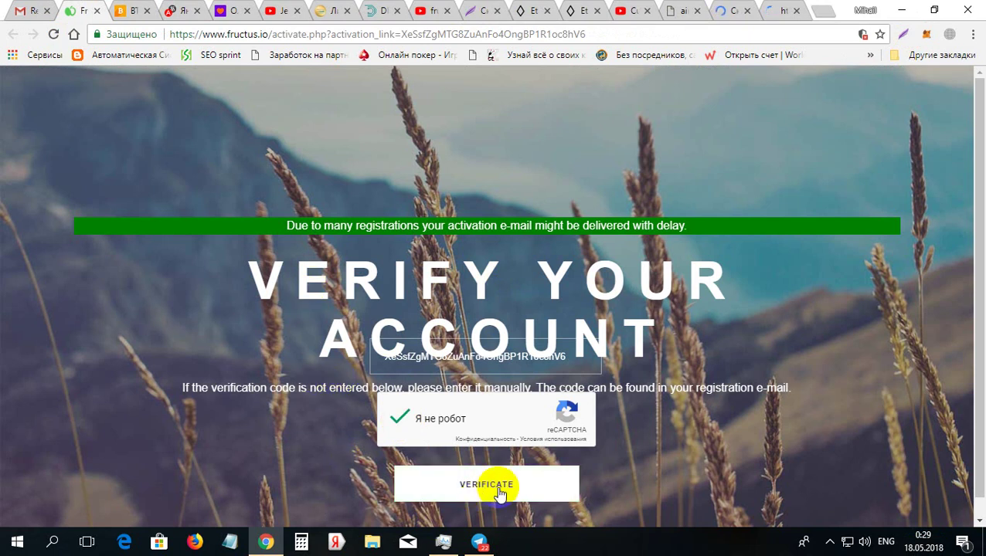
click(499, 492)
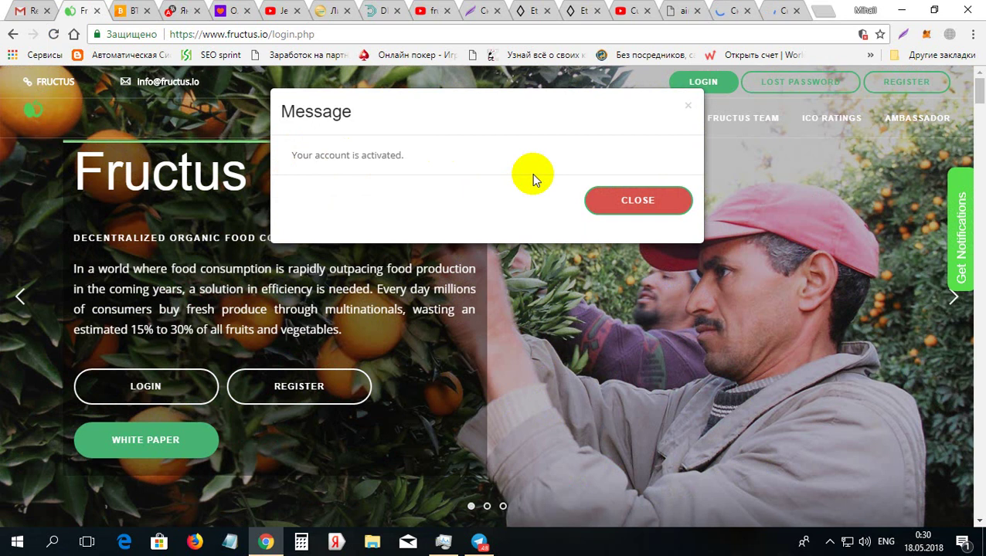
Dismiss the activation message and enter the saved login name and account password in the Login form
click(648, 200)
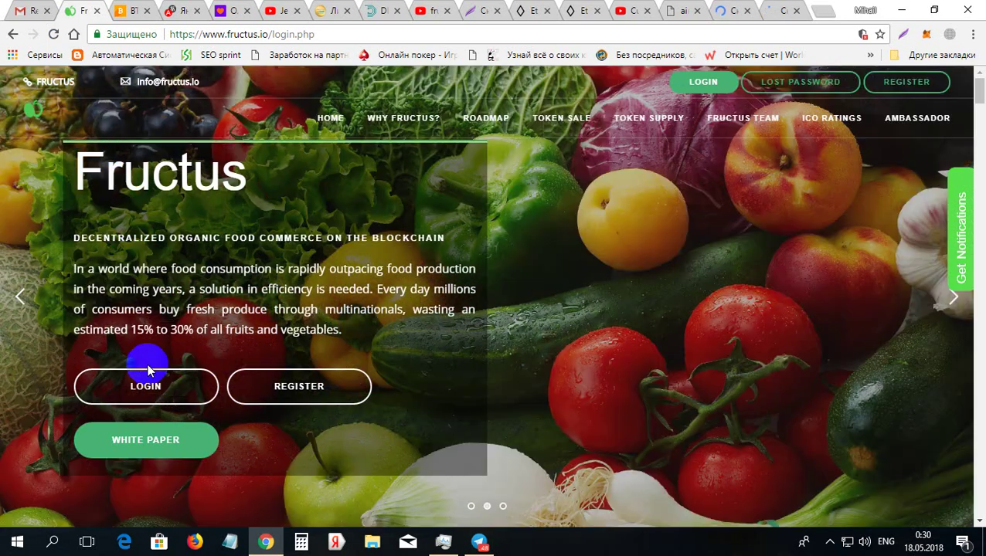
click(149, 390)
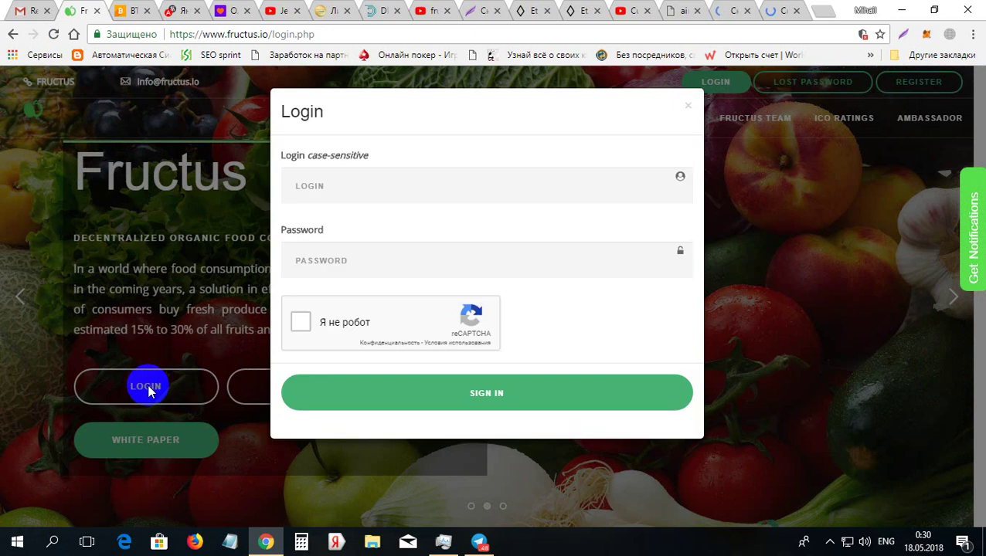
click(461, 182)
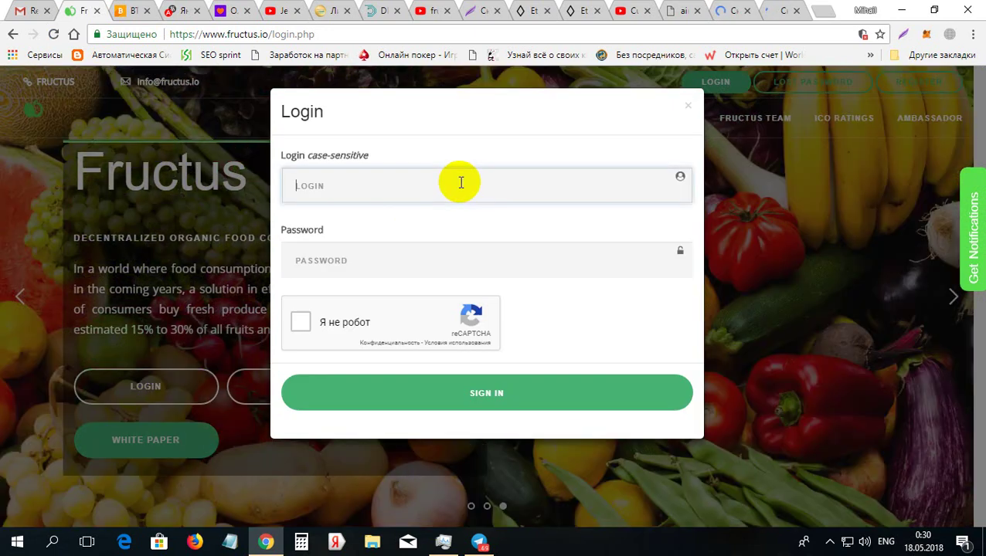
text(m)
click(418, 210)
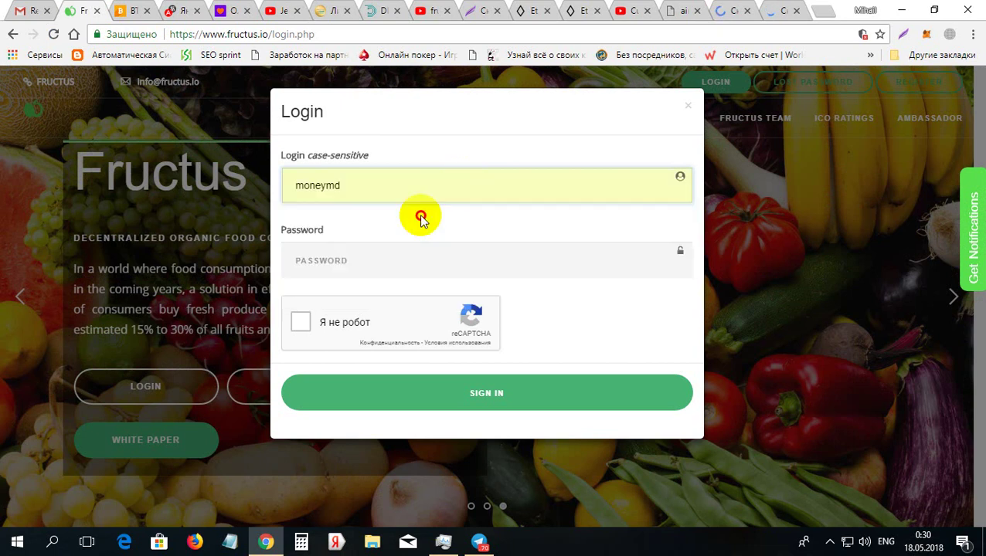
click(391, 264)
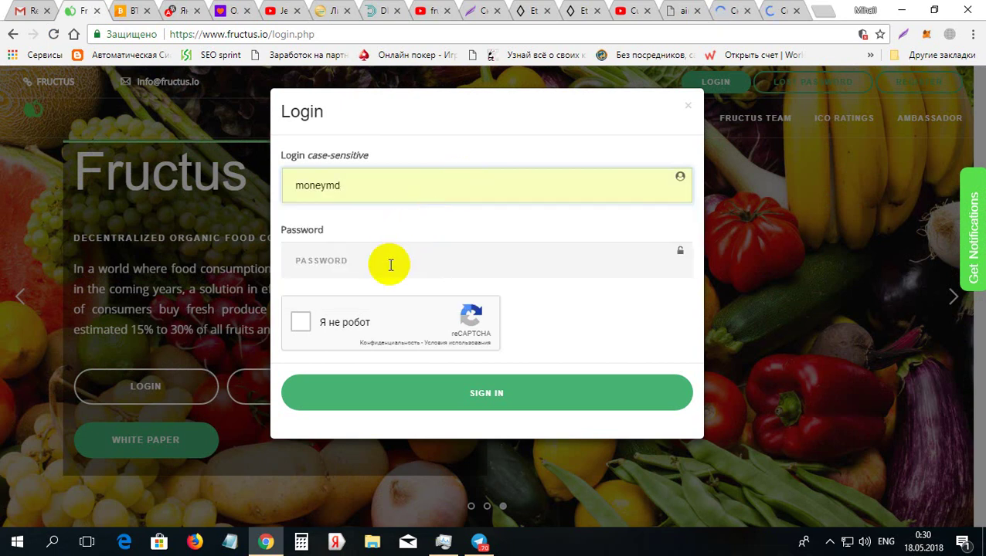
text(m)
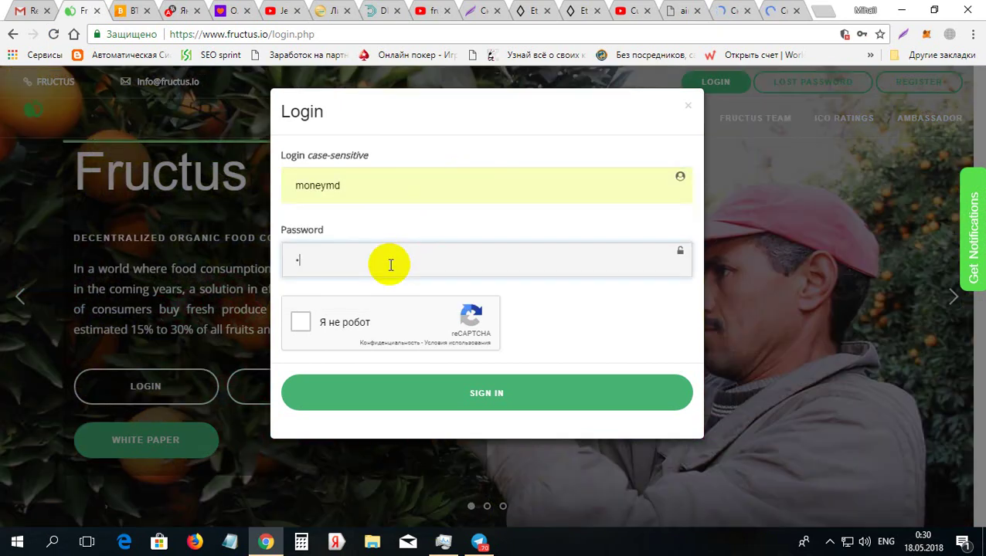
text(••••)
text(•••)
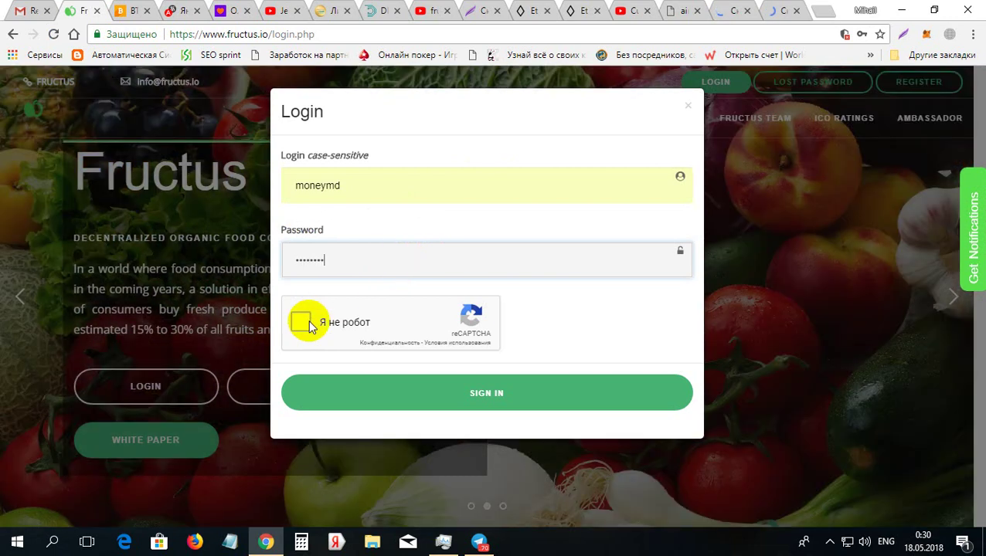
Complete the reCAPTCHA and sign in to Fructus.io
click(307, 321)
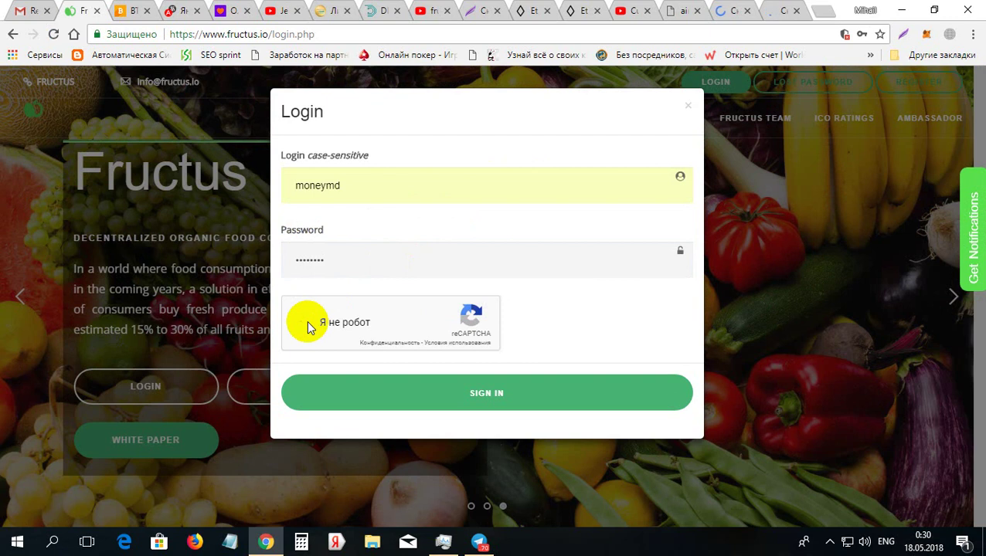
click(306, 321)
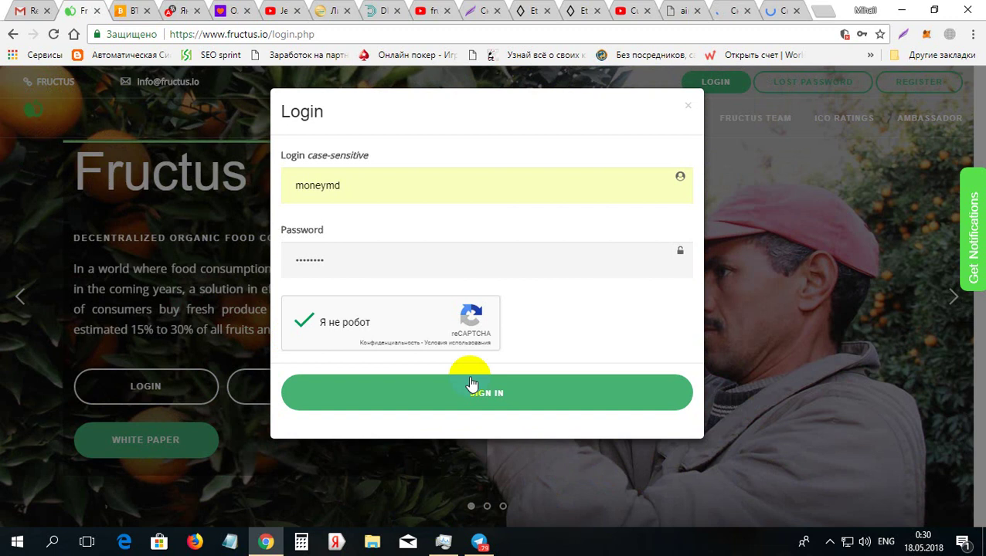
click(486, 398)
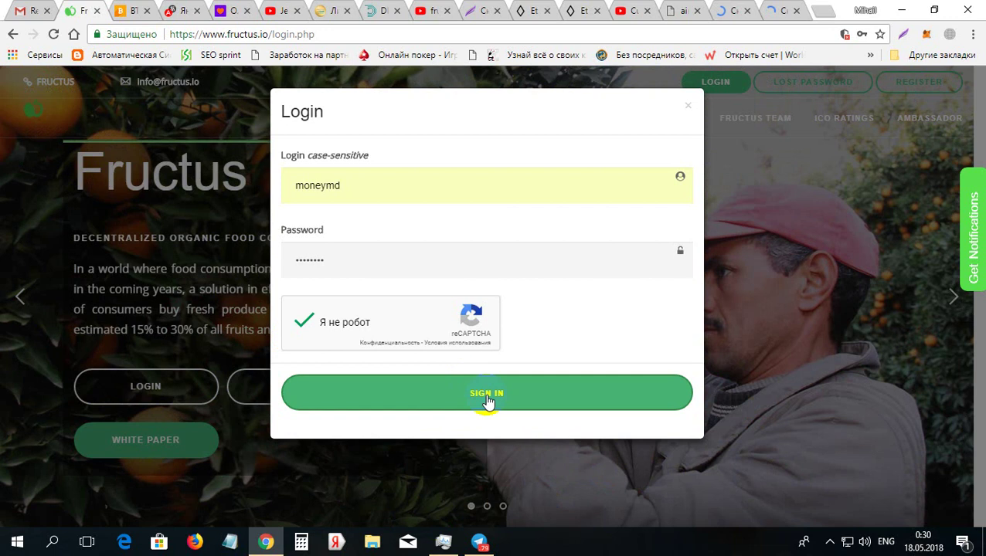
click(486, 398)
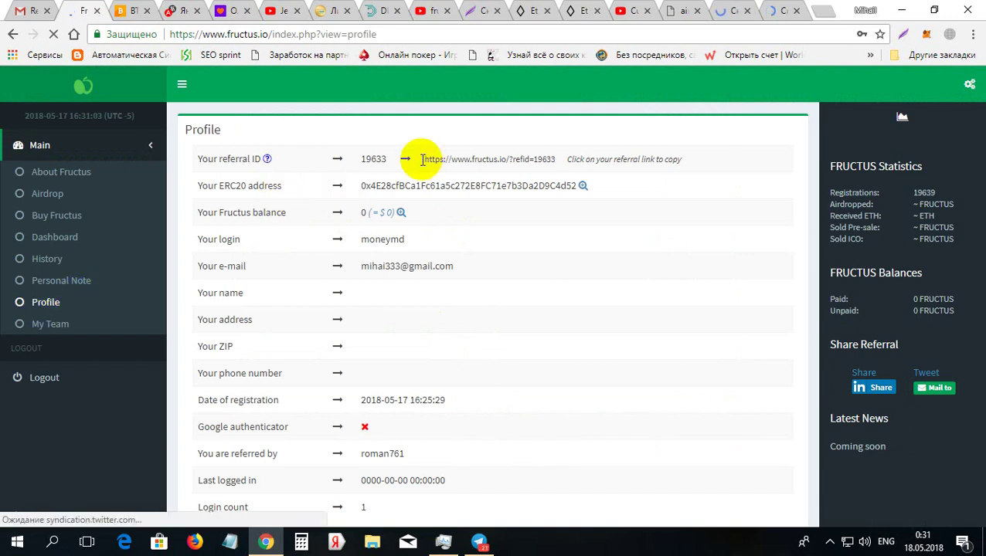
Select the referral link, then deselect it and scroll down the Profile page
drag(422, 159, 555, 159)
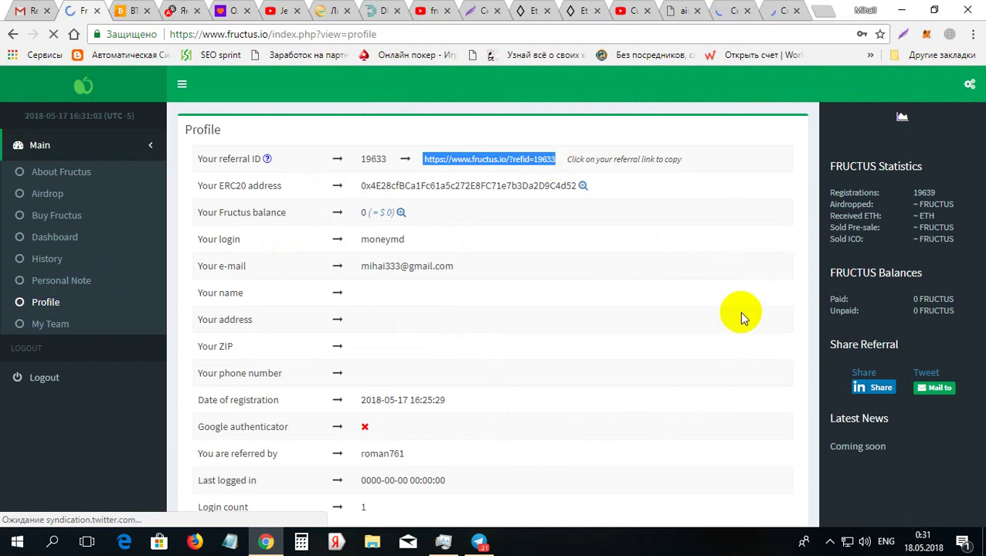
click(755, 347)
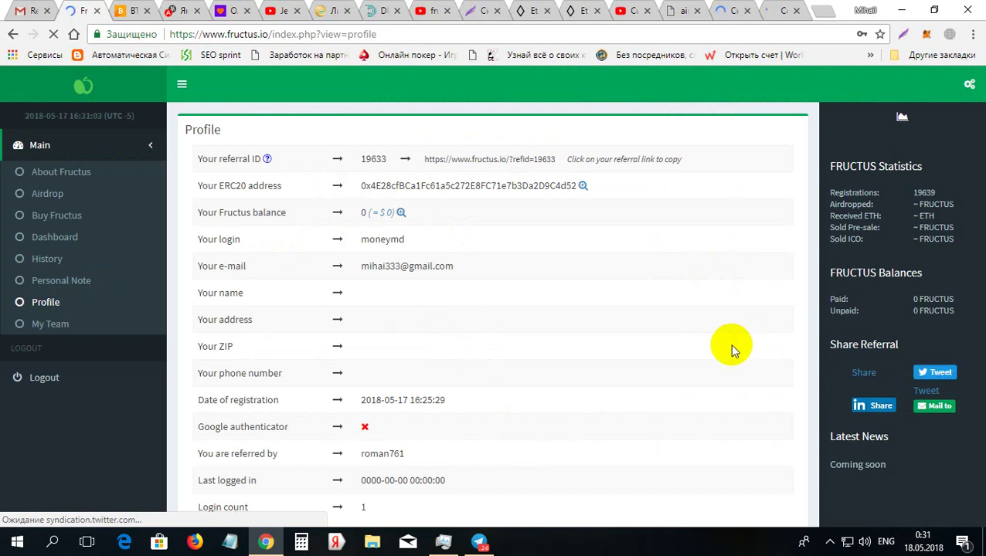
scroll(735, 373, down, 1)
scroll(735, 373, down, 2)
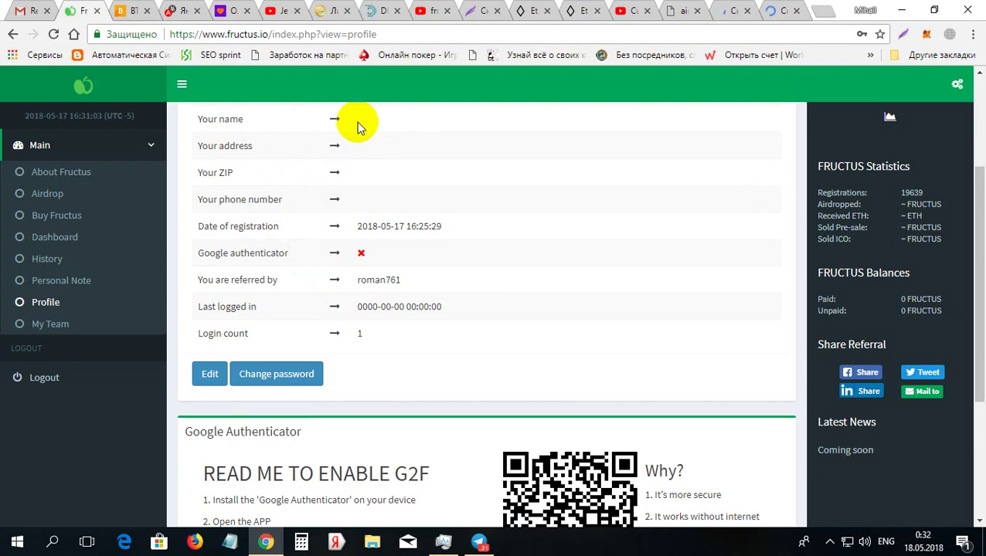
Open the profile Edit form, close it without saving, and go to the Airdrop page
click(207, 377)
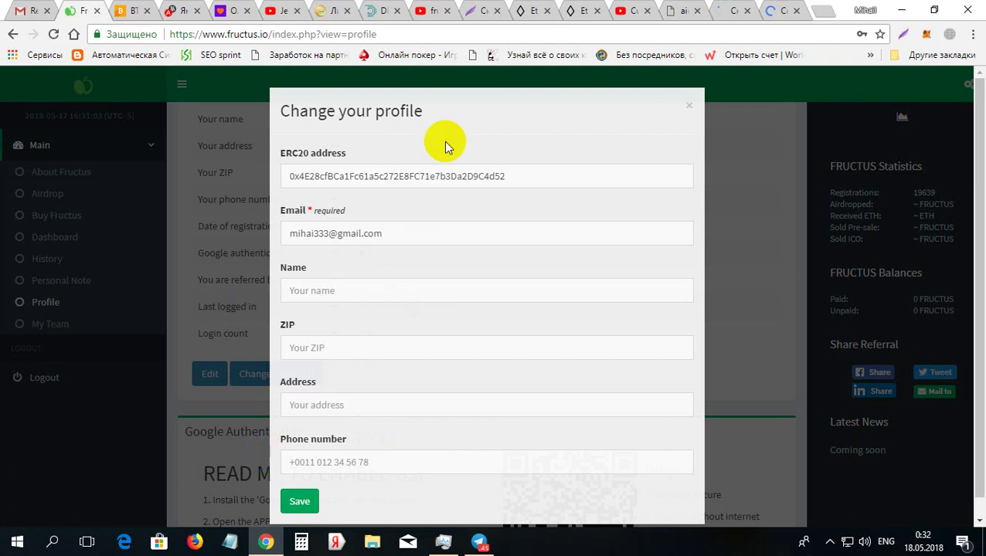
click(687, 108)
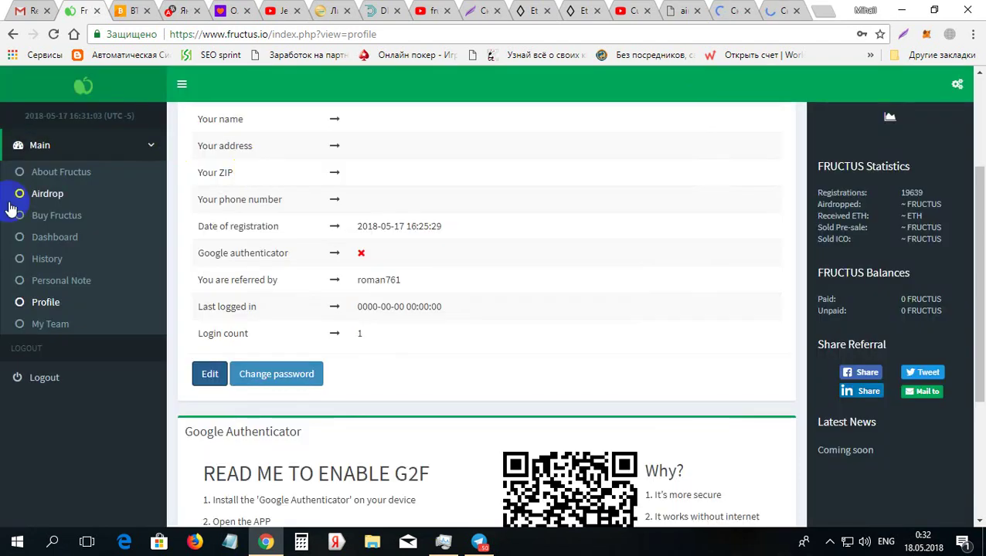
click(55, 196)
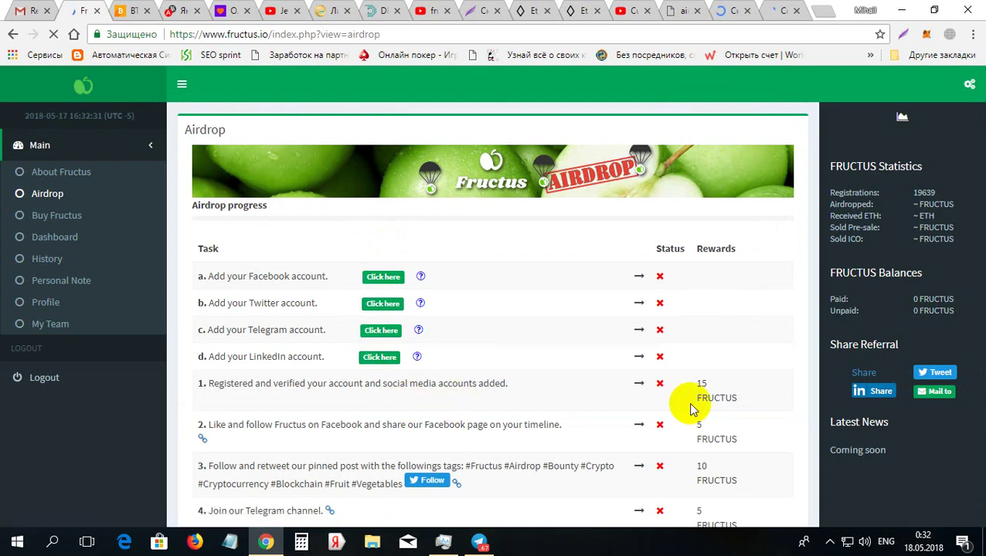
Open the social-accounts form from the Facebook task, then close it without saving any links
click(915, 307)
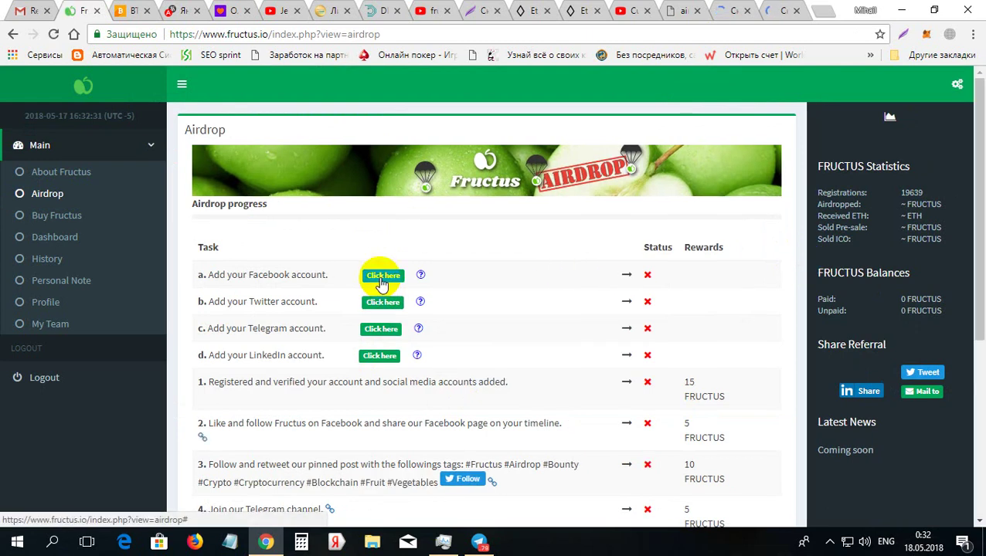
click(380, 280)
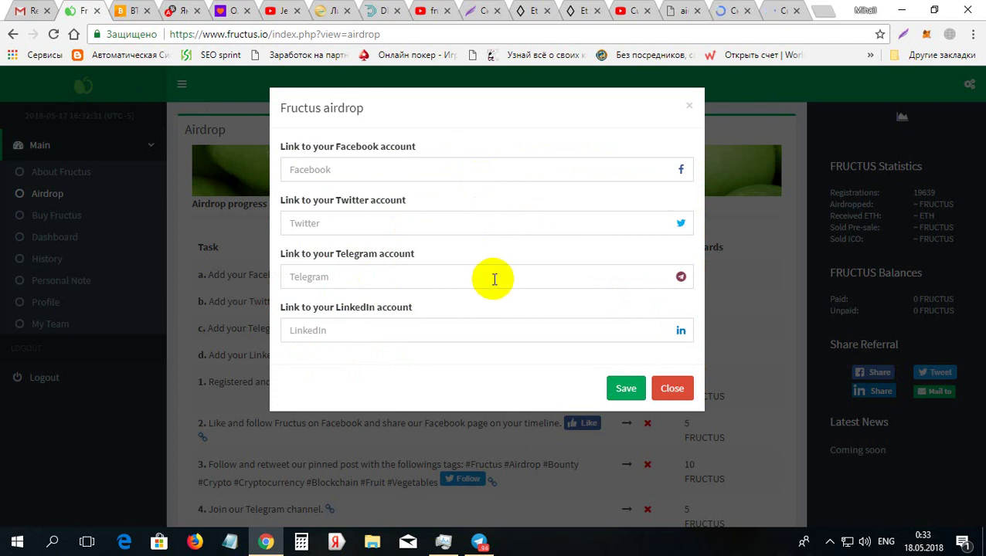
click(495, 279)
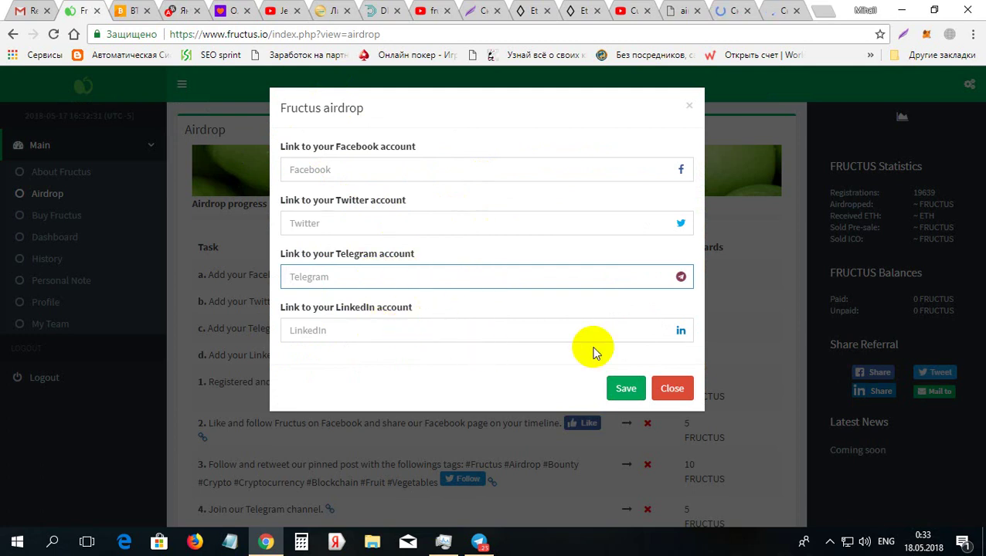
click(686, 106)
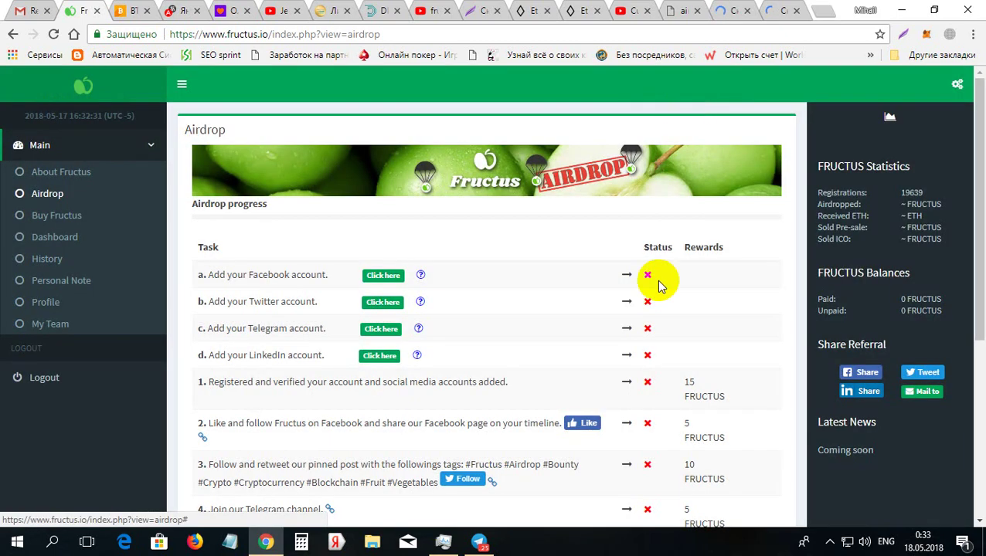
mouse_move(653, 274)
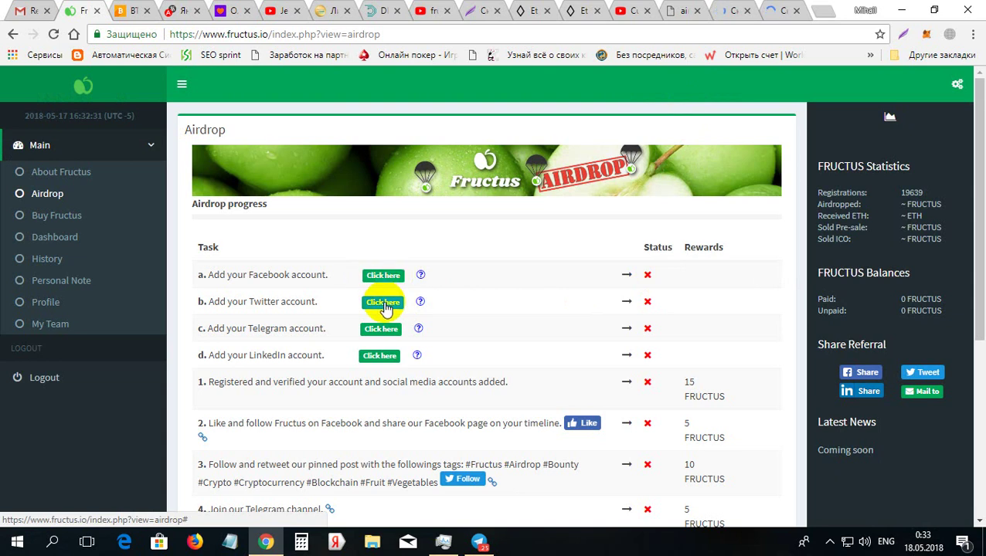
Enter the Twitter and Telegram account handles in the social accounts form and save them
click(384, 303)
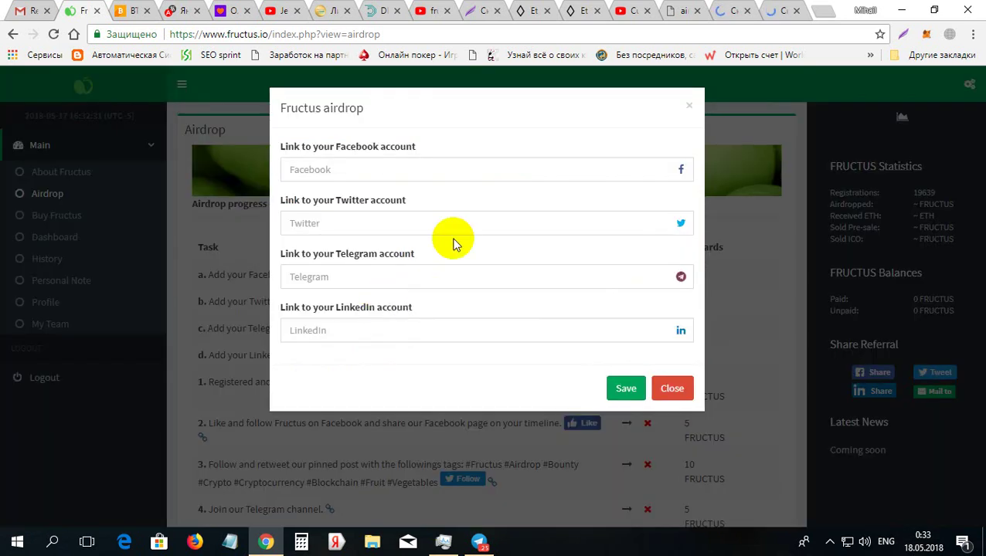
click(457, 224)
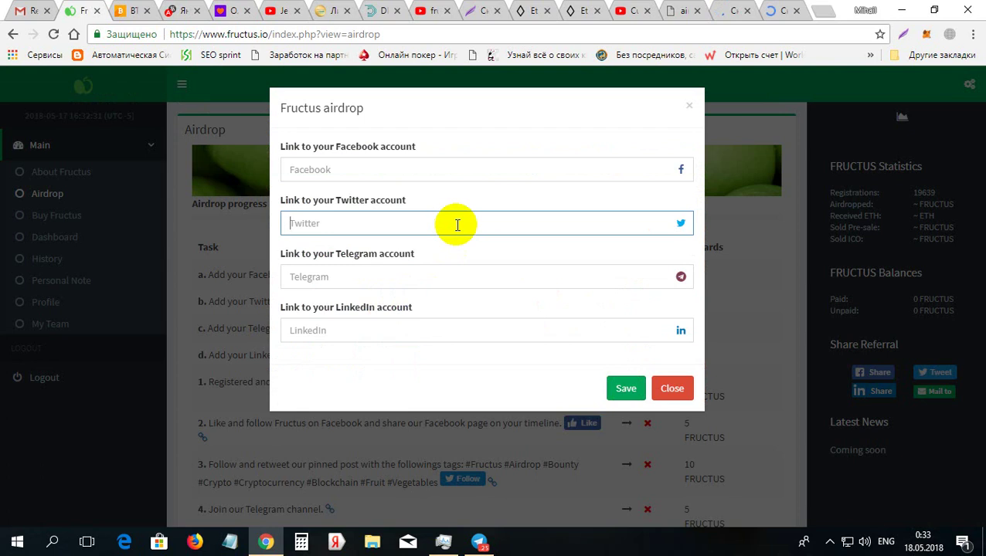
text(@astrro_mihai)
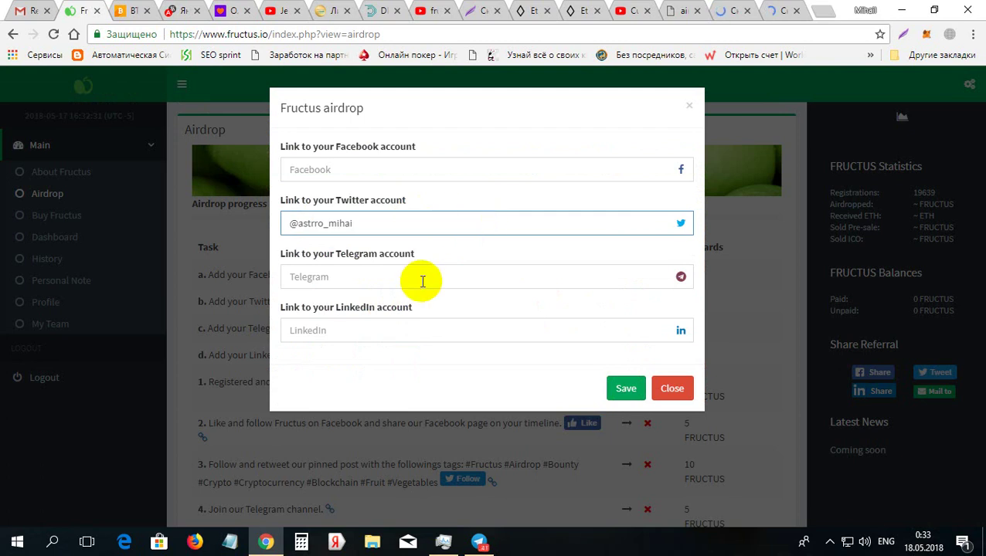
click(423, 281)
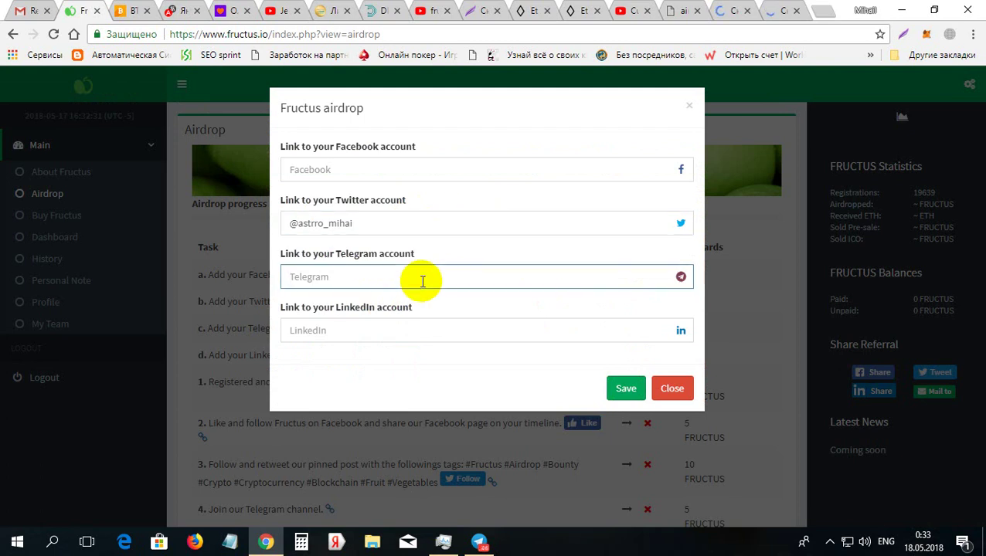
text(@moneymd)
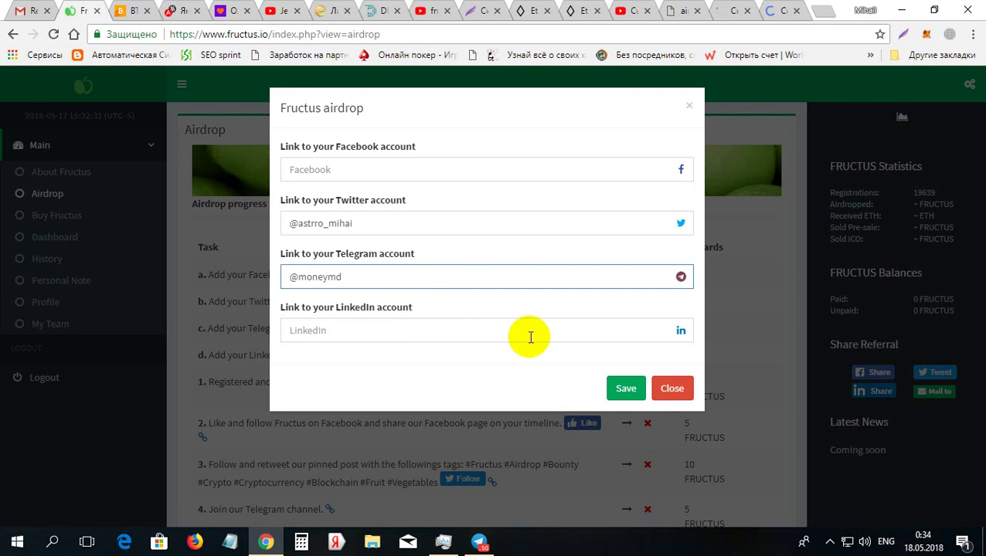
click(624, 388)
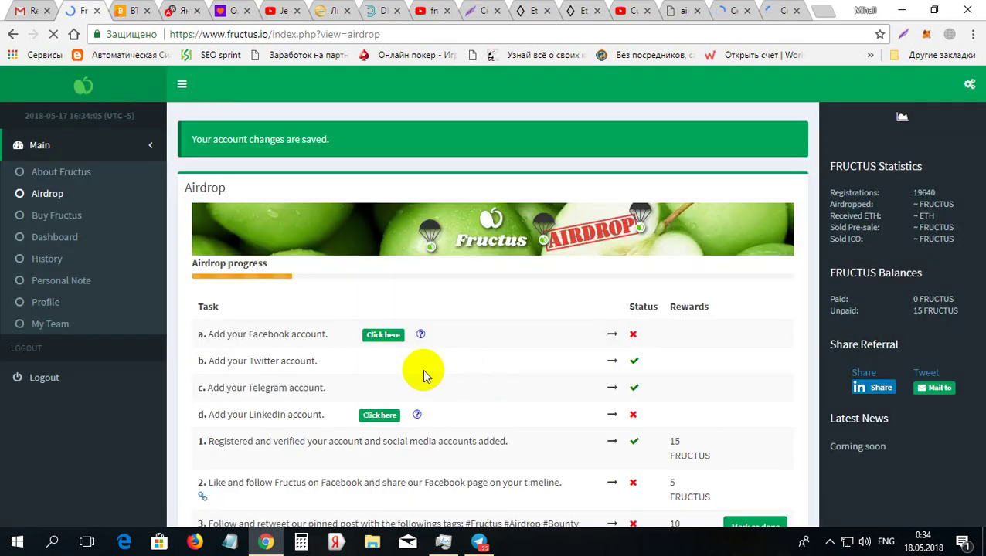
Read the Twitter task's status tooltip and scroll down to the remaining airdrop tasks
mouse_move(637, 365)
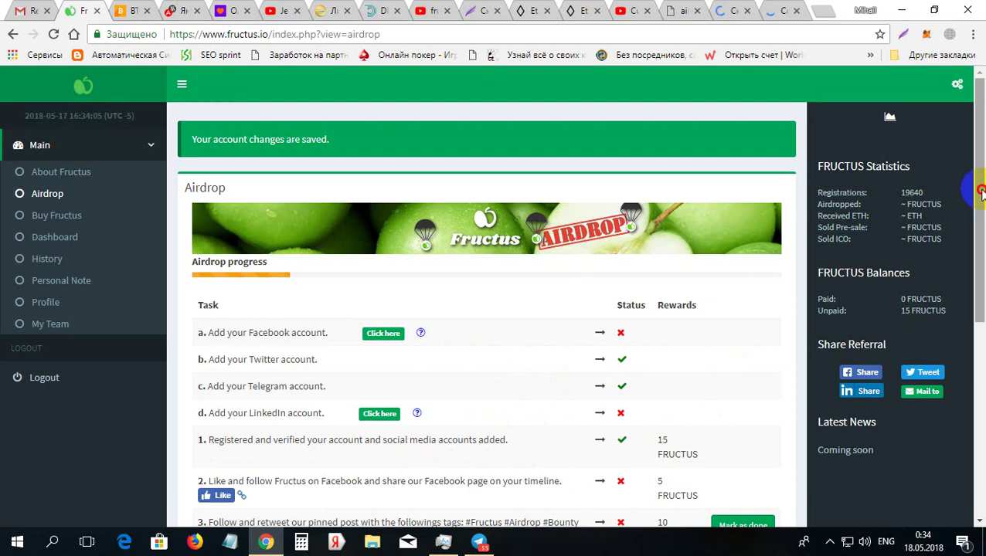
drag(978, 193, 980, 344)
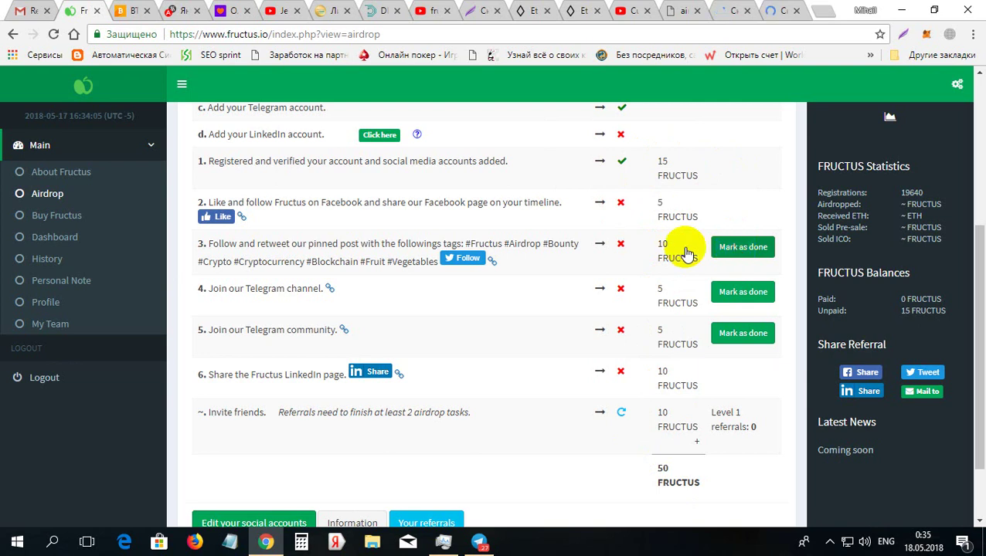
click(460, 261)
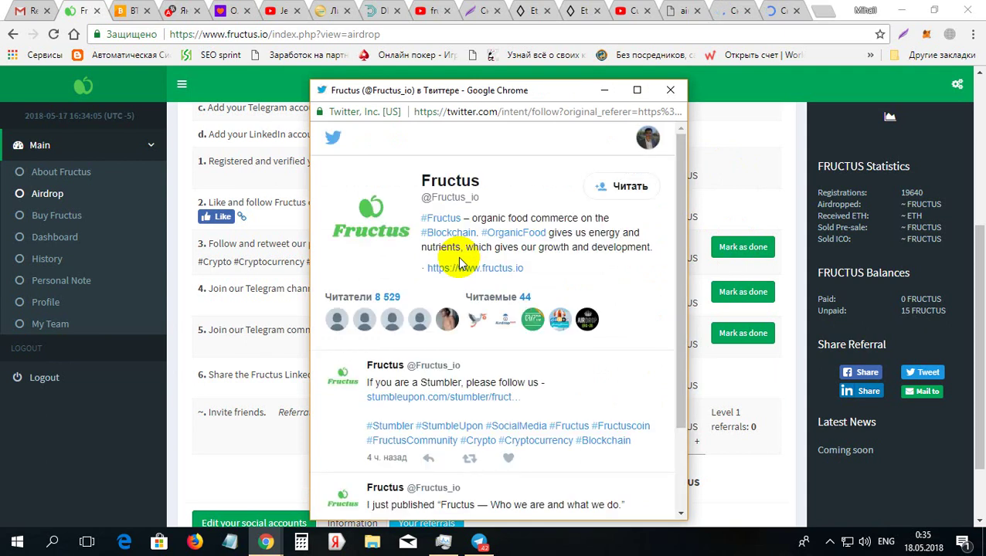
click(631, 197)
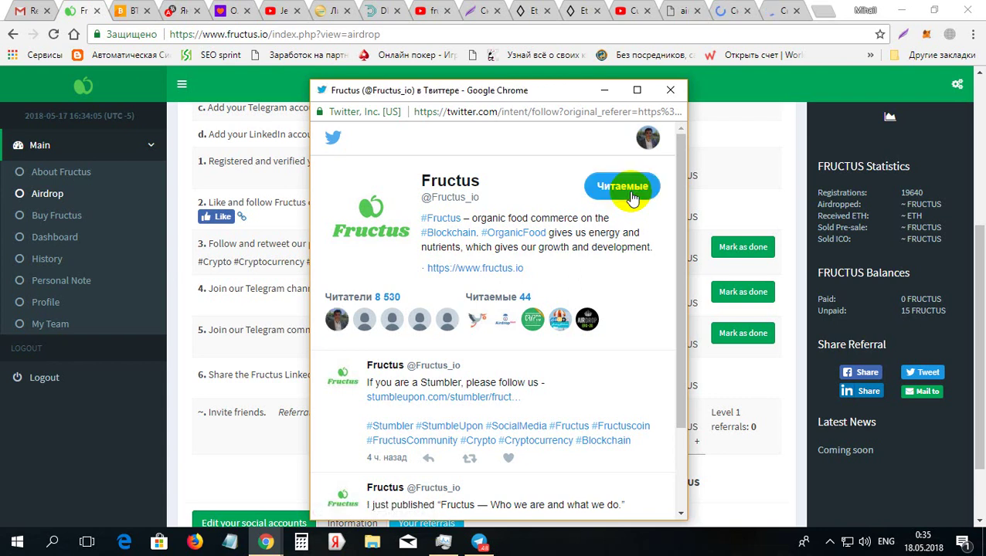
click(671, 91)
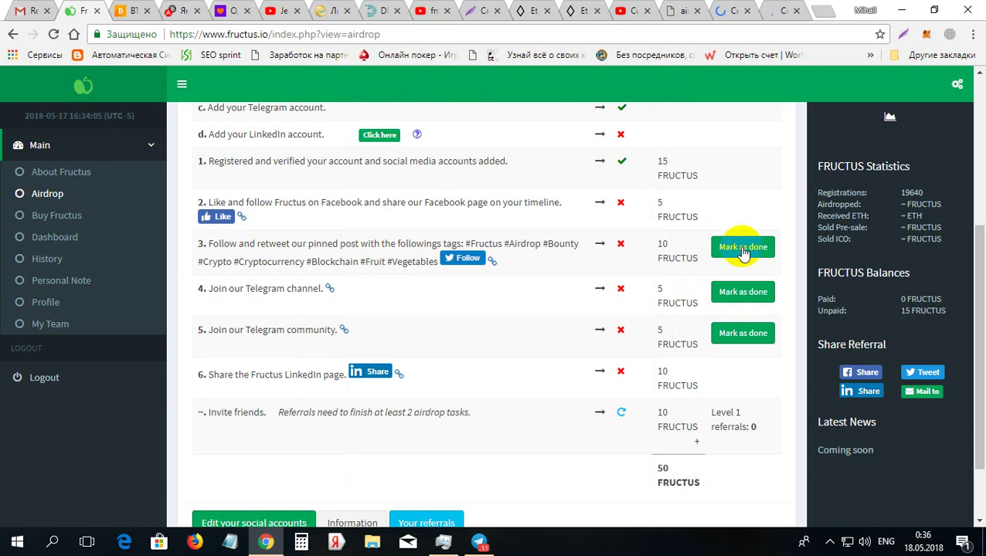
Mark task 3 as done, then open the 'Join our Telegram channel' link
click(739, 248)
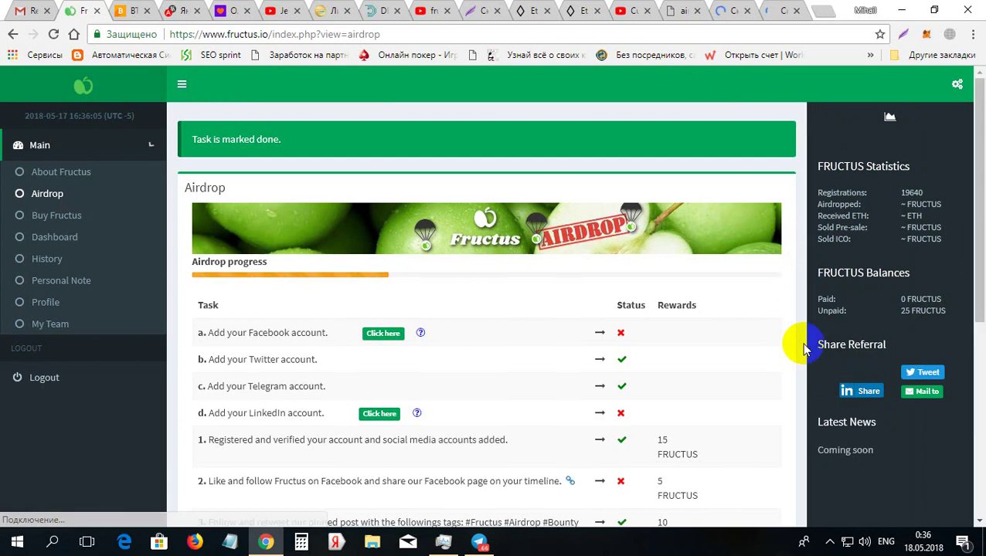
scroll(803, 348, down, 3)
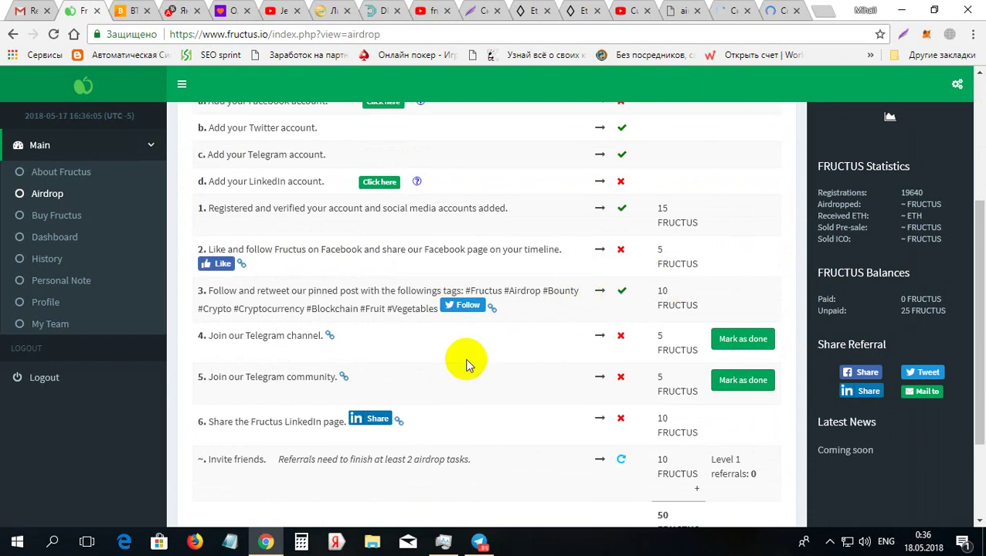
click(329, 337)
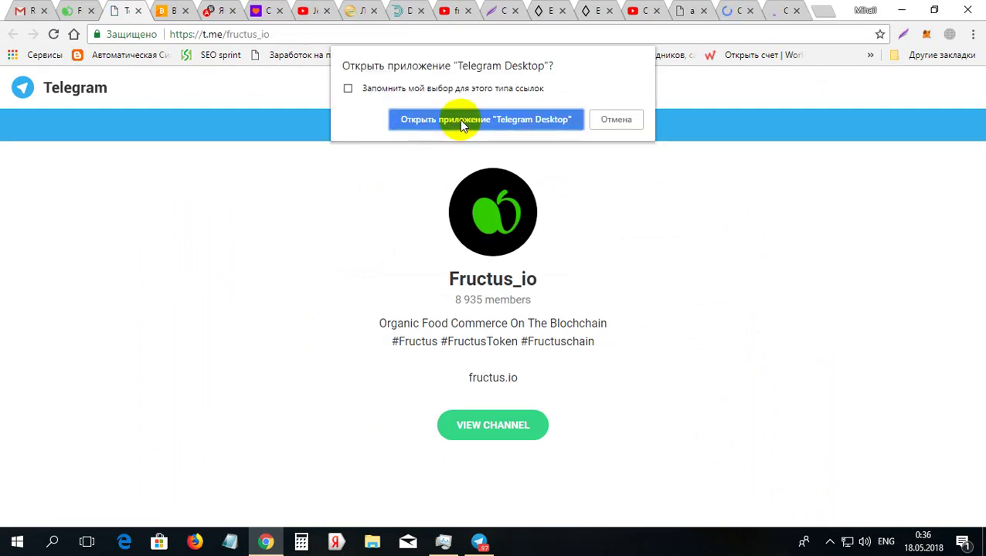
Allow the Fructus_io channel to open in Telegram Desktop and bring the app forward
click(459, 121)
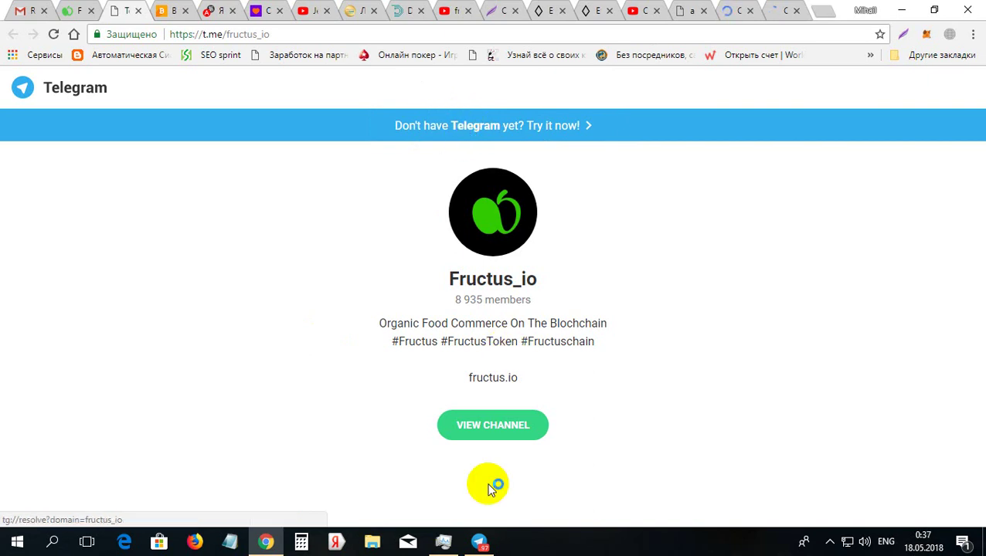
click(480, 543)
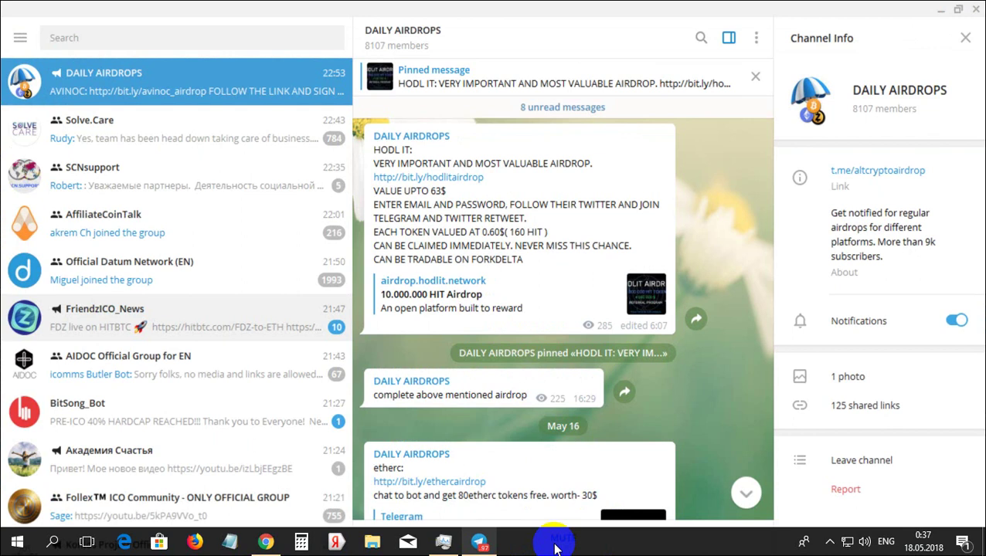
Switch from Telegram Desktop back to the Chrome tab showing t.me/fructus_io
click(554, 545)
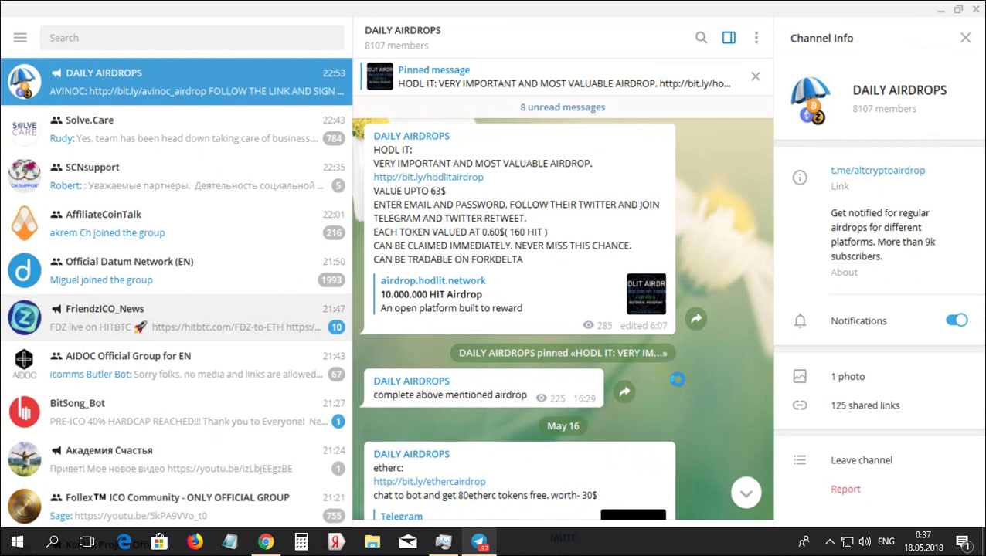
click(521, 390)
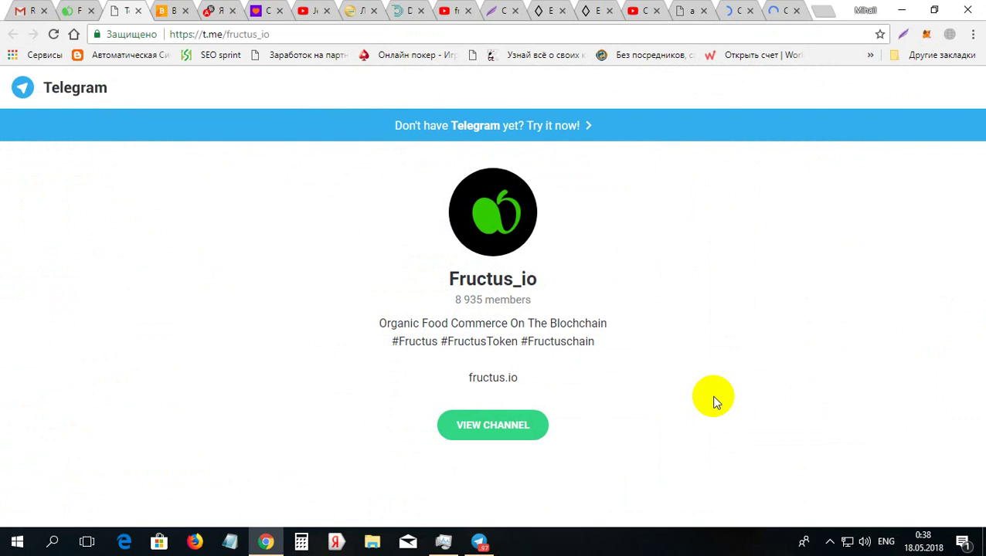
Join the Fructus_io channel in Telegram Desktop and return to Chrome
click(480, 543)
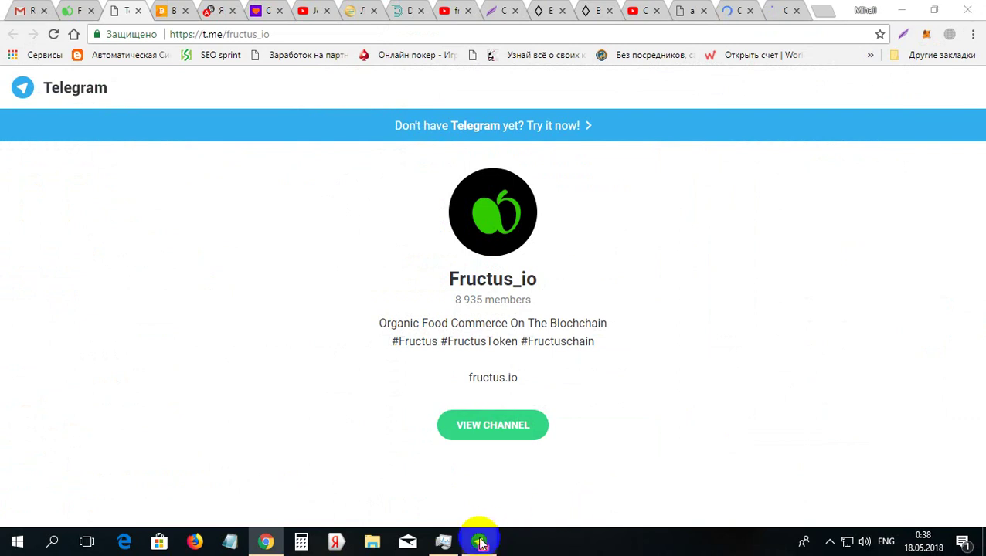
click(481, 541)
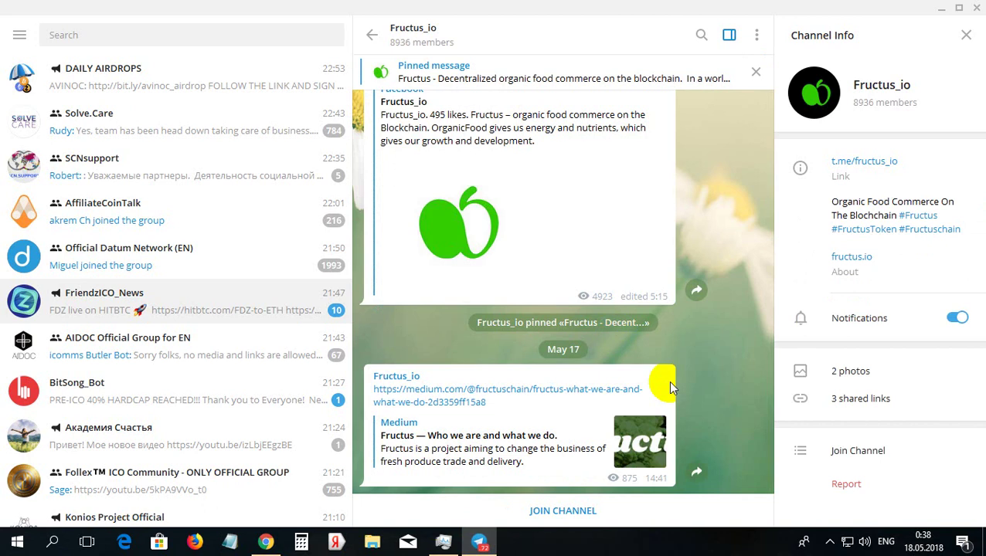
click(566, 516)
click(553, 516)
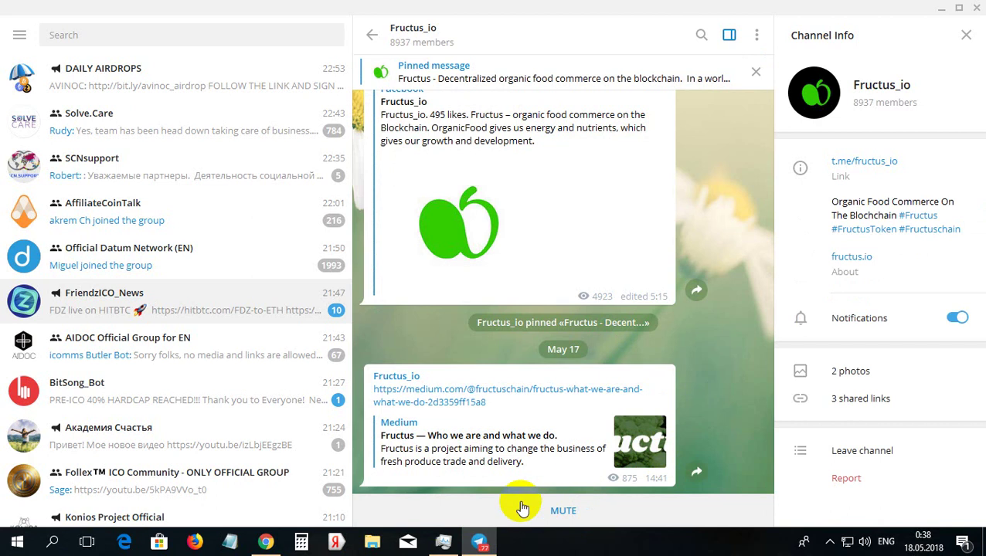
click(266, 544)
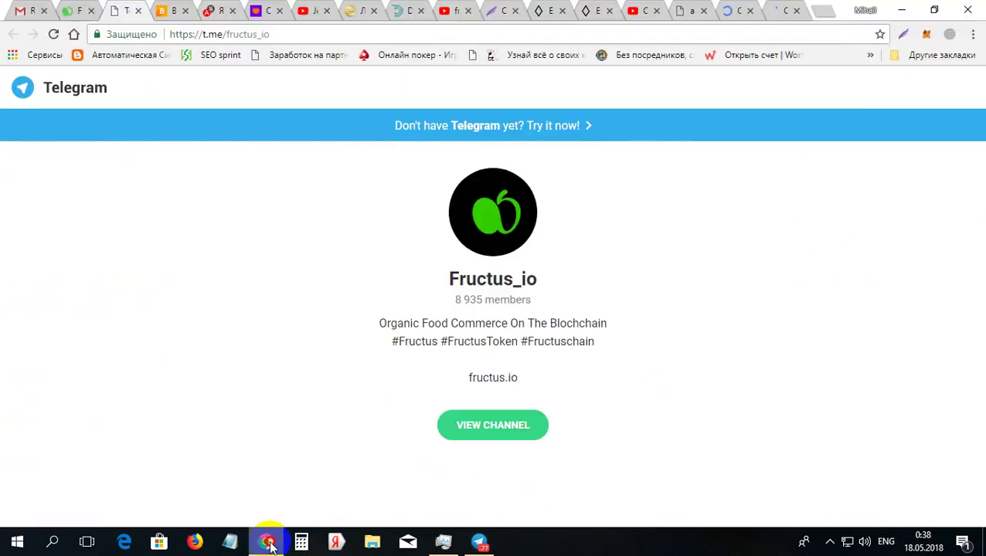
Close the t.me tab and mark 'Join our Telegram channel' done, reaching 30 FRUCTUS unpaid
click(137, 10)
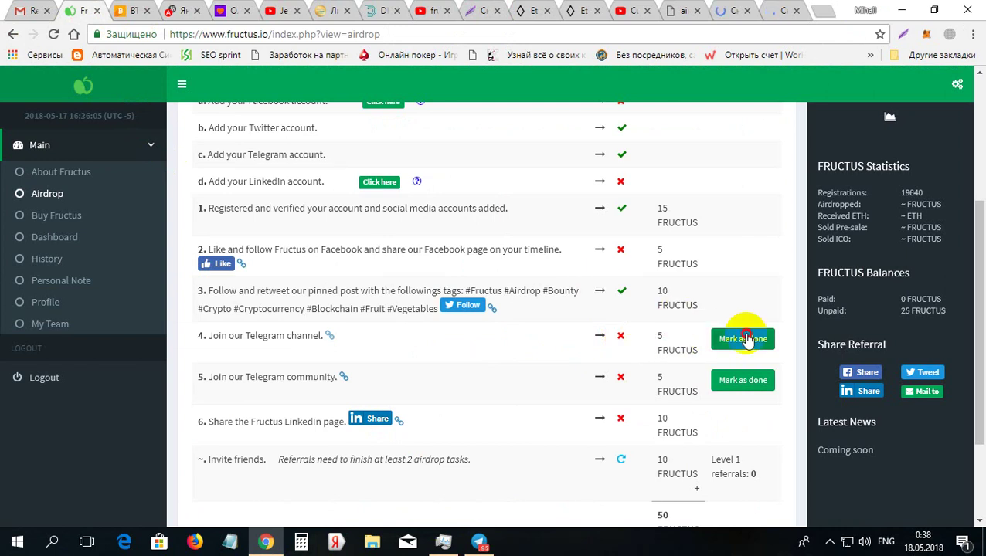
click(743, 339)
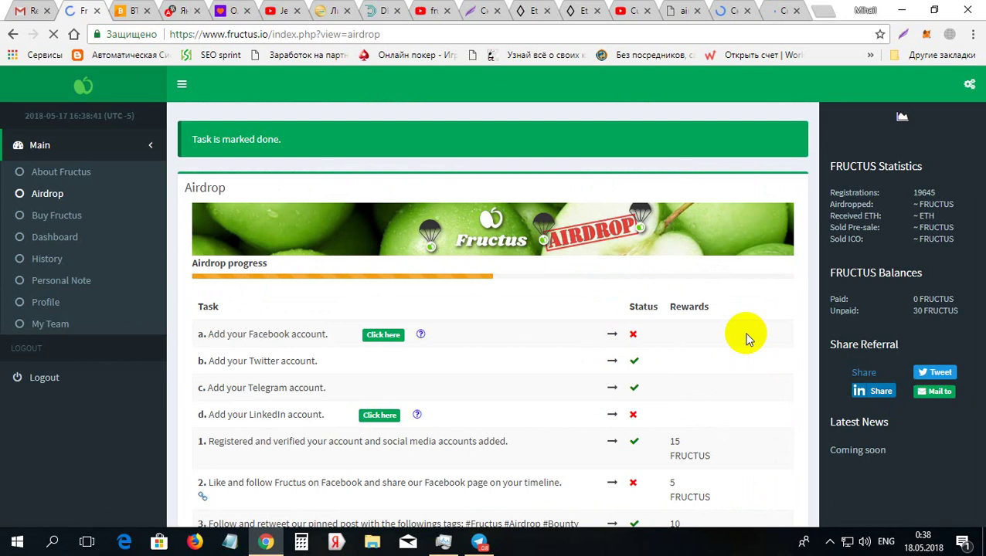
click(919, 321)
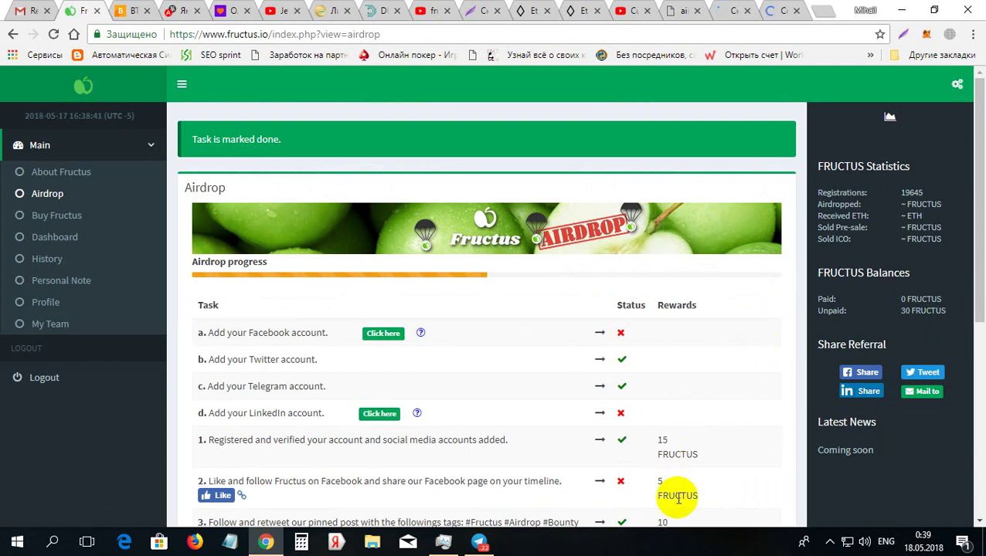
click(890, 318)
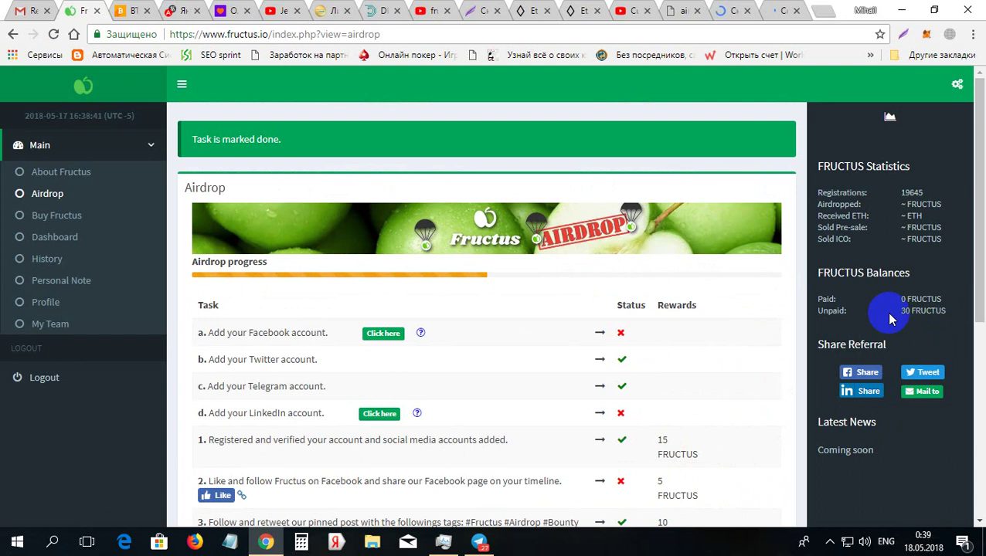
click(979, 346)
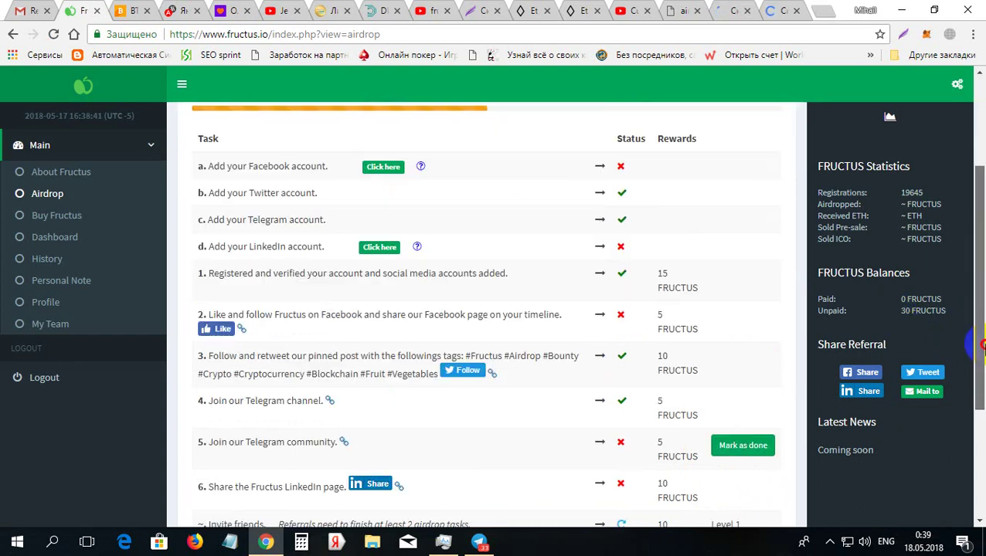
drag(979, 346, 981, 397)
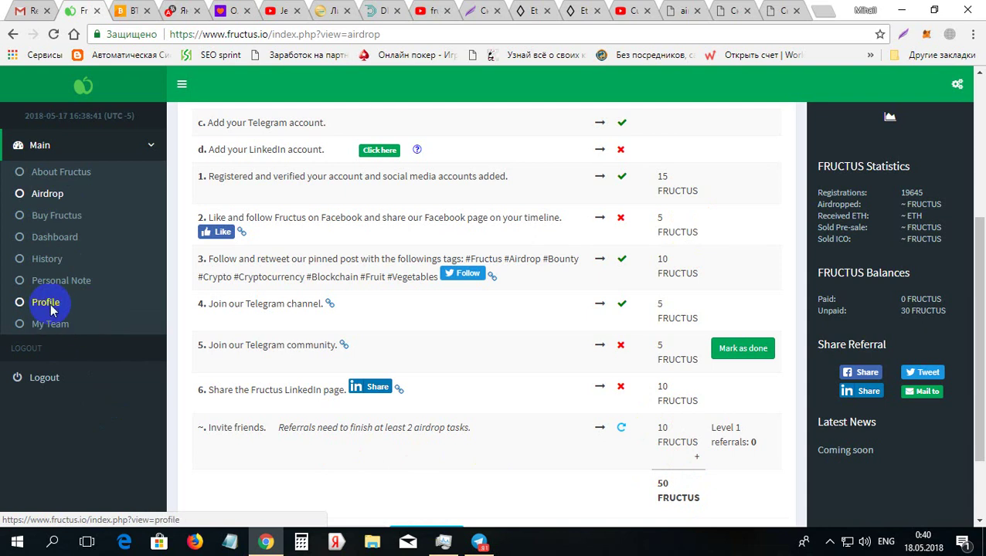
On the Profile page, select the referral URL and copy it via the Копировать menu
click(48, 302)
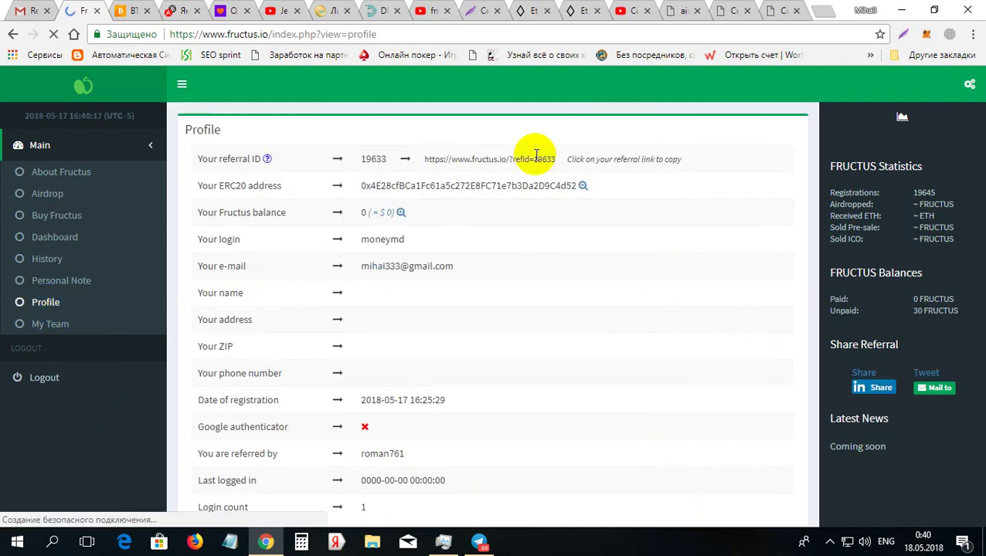
drag(553, 159, 417, 159)
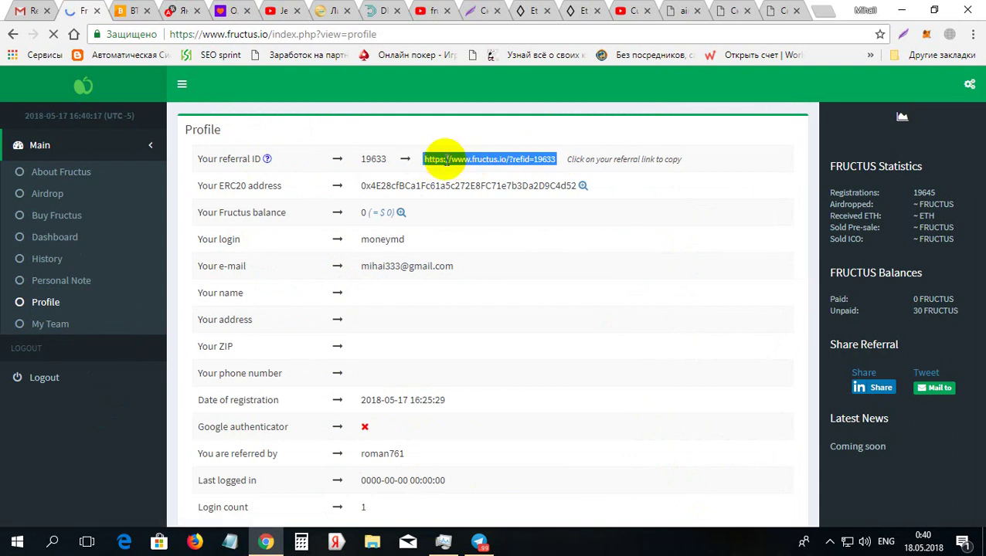
right_click(445, 159)
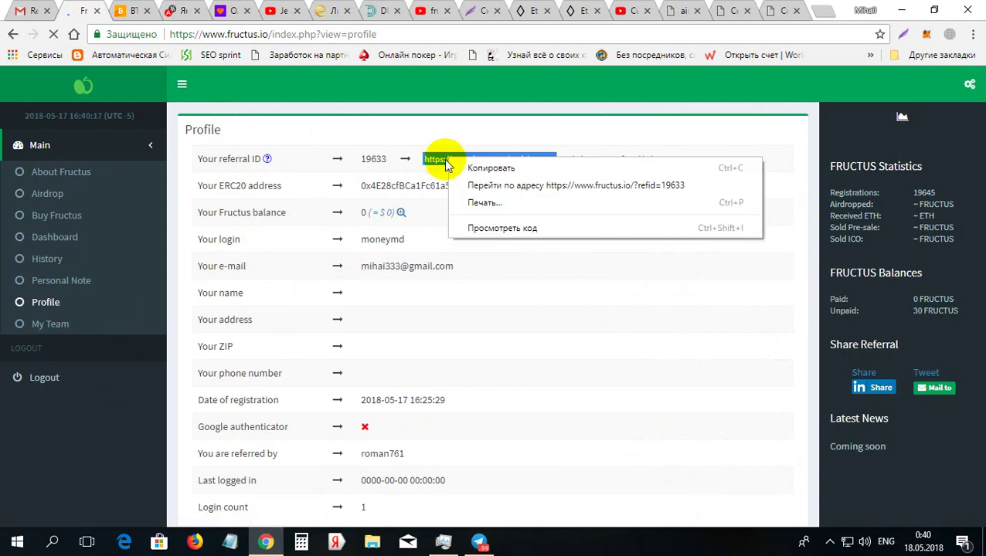
click(500, 170)
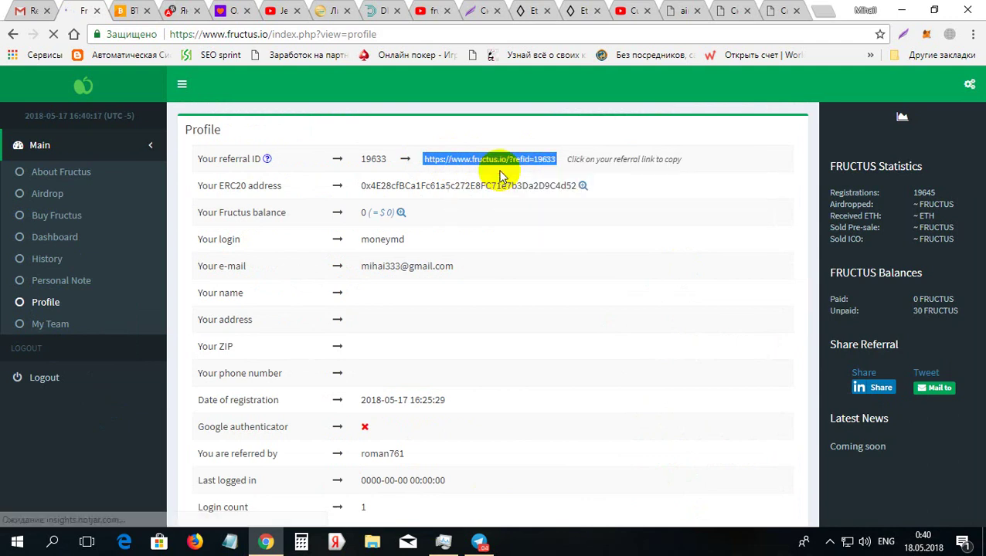